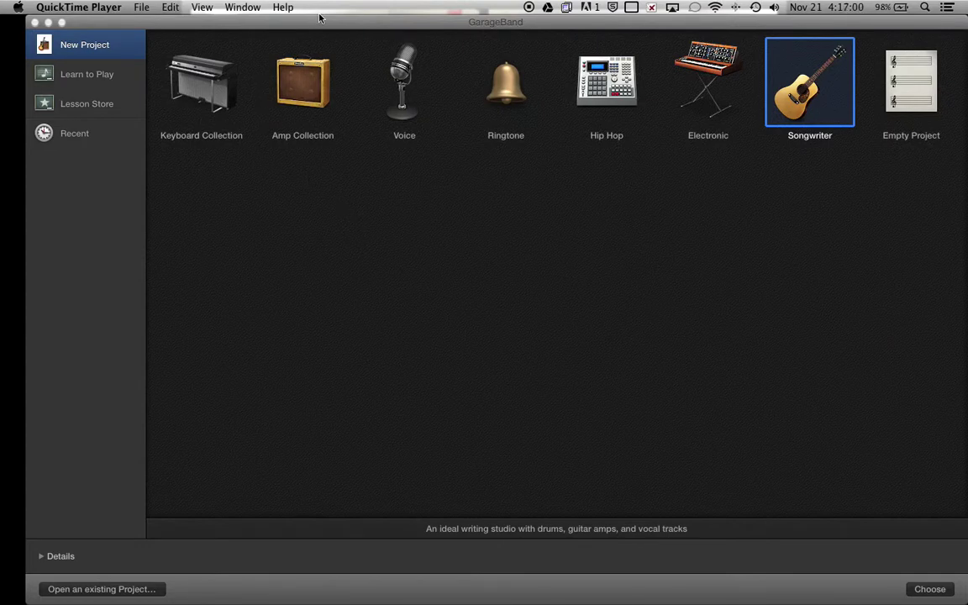
Create a new Songwriter project with drum kit, vocal, guitar and piano tracks.
{"action": "left_click_drag", "start_coordinate": [321, 23], "coordinate": [300, 20]}
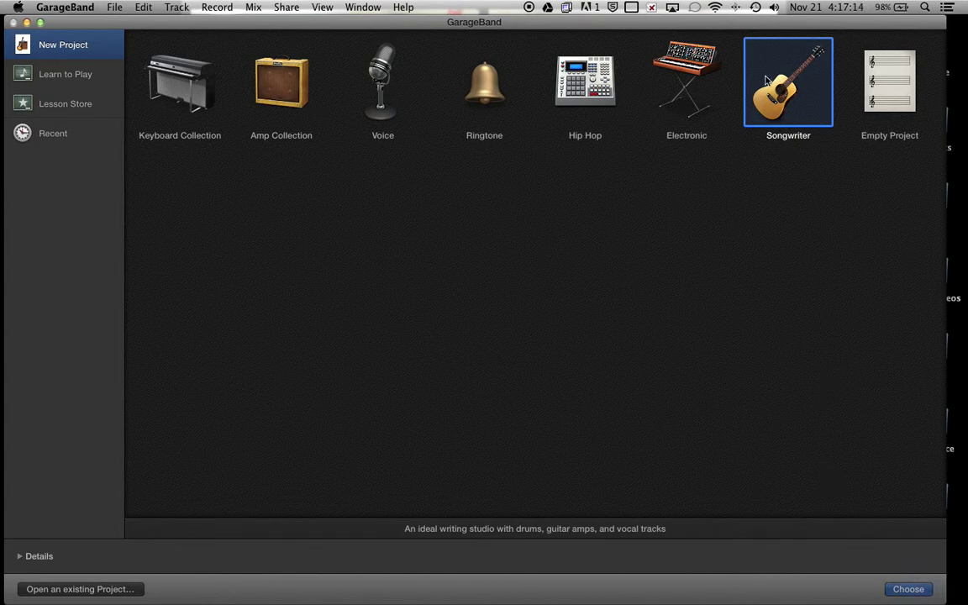
{"action": "double_click", "coordinate": [782, 118]}
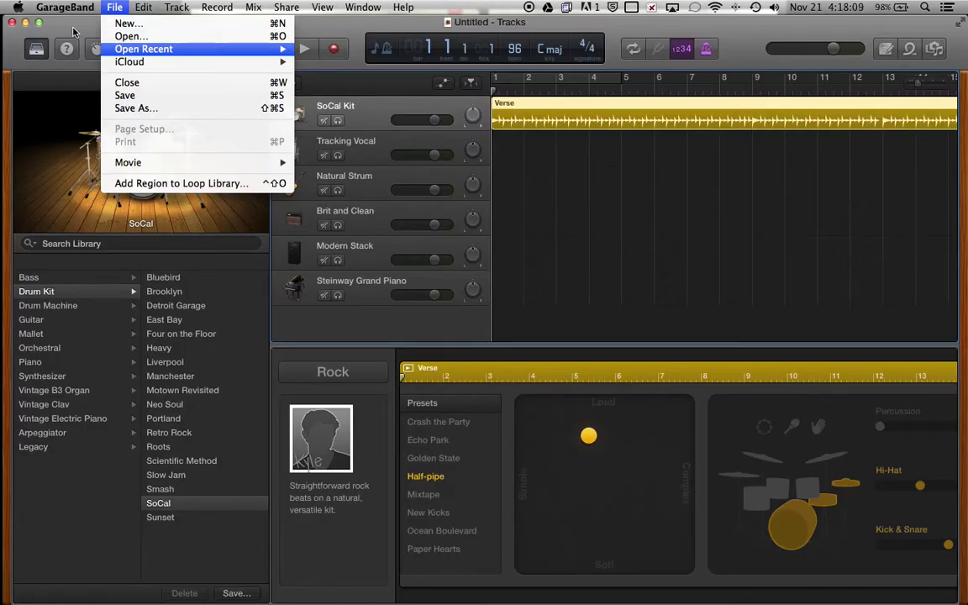
Dismiss the File menu and hide both the Library and the Drummer editor.
{"action": "left_click", "coordinate": [73, 31]}
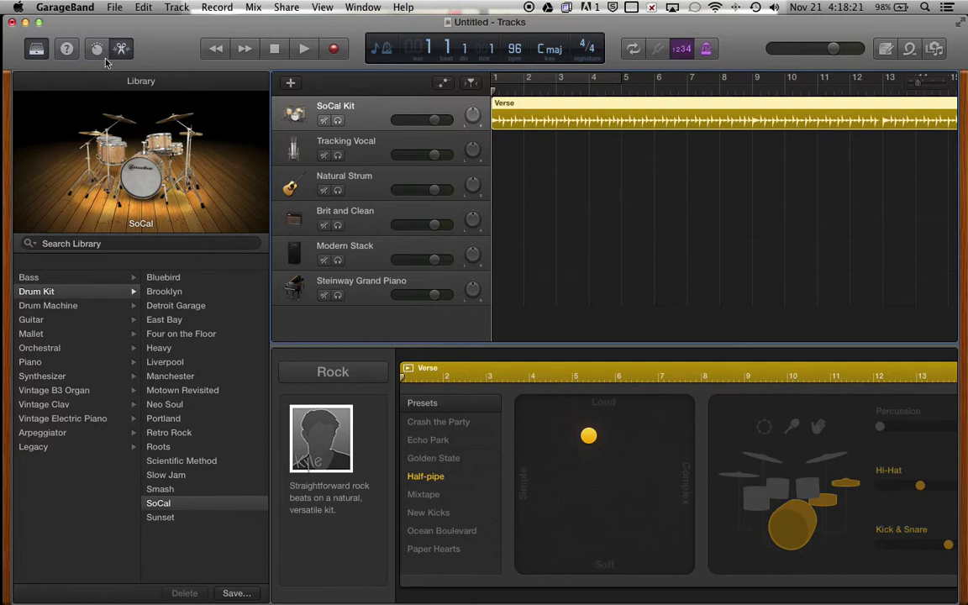
{"action": "left_click", "coordinate": [30, 53]}
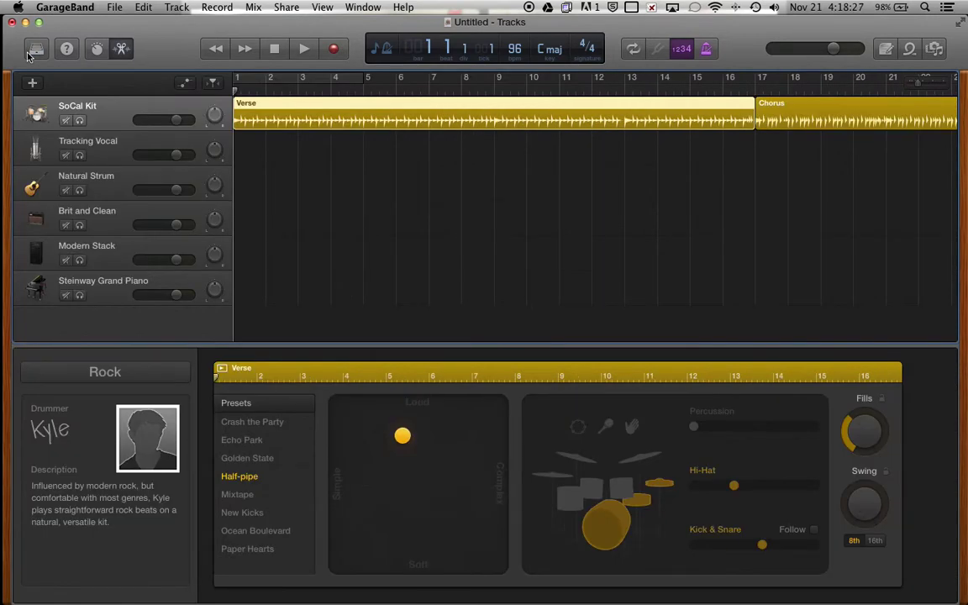
{"action": "left_click", "coordinate": [121, 50]}
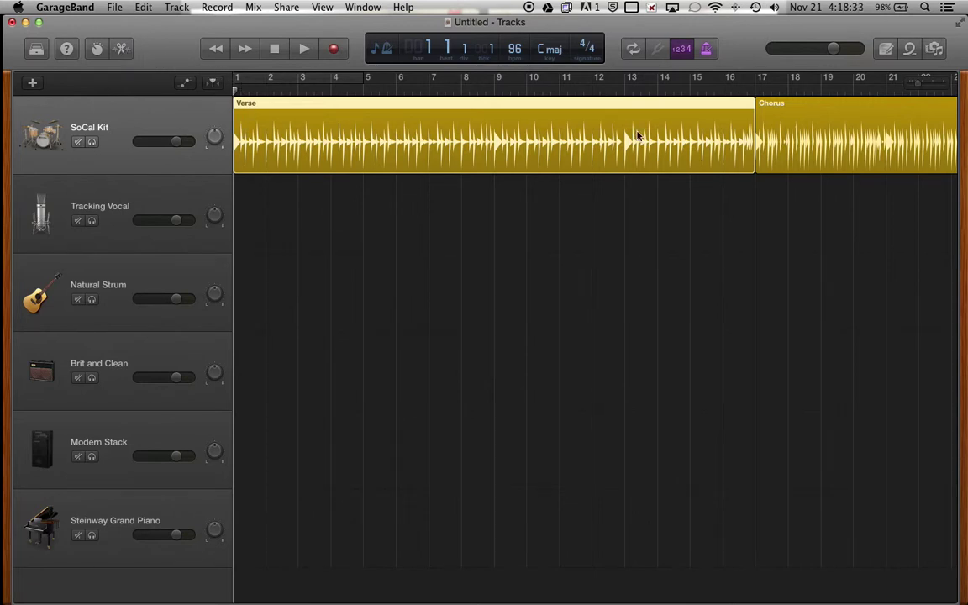
Scan the timeline and select each track in turn, ending on the SoCal Kit drums.
{"action": "scroll", "coordinate": [469, 277], "scroll_direction": "right", "scroll_amount": 5}
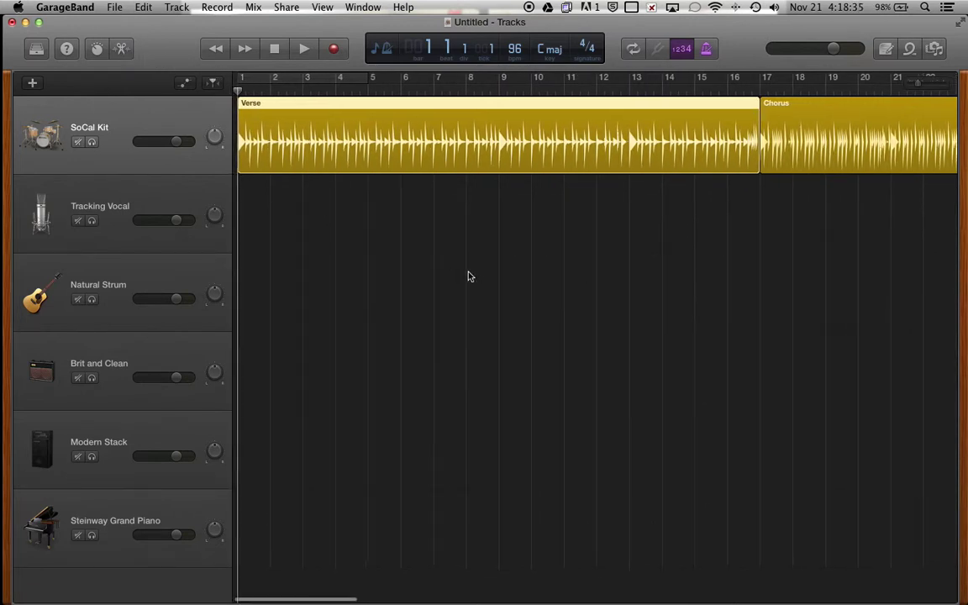
{"action": "scroll", "coordinate": [470, 277], "scroll_direction": "right", "scroll_amount": 10}
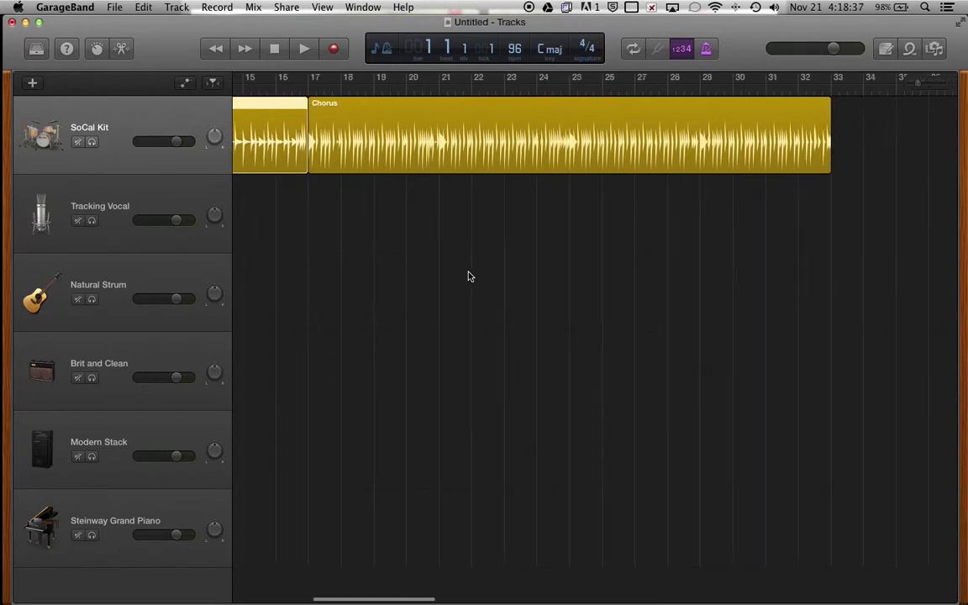
{"action": "scroll", "coordinate": [470, 276], "scroll_direction": "left", "scroll_amount": 14}
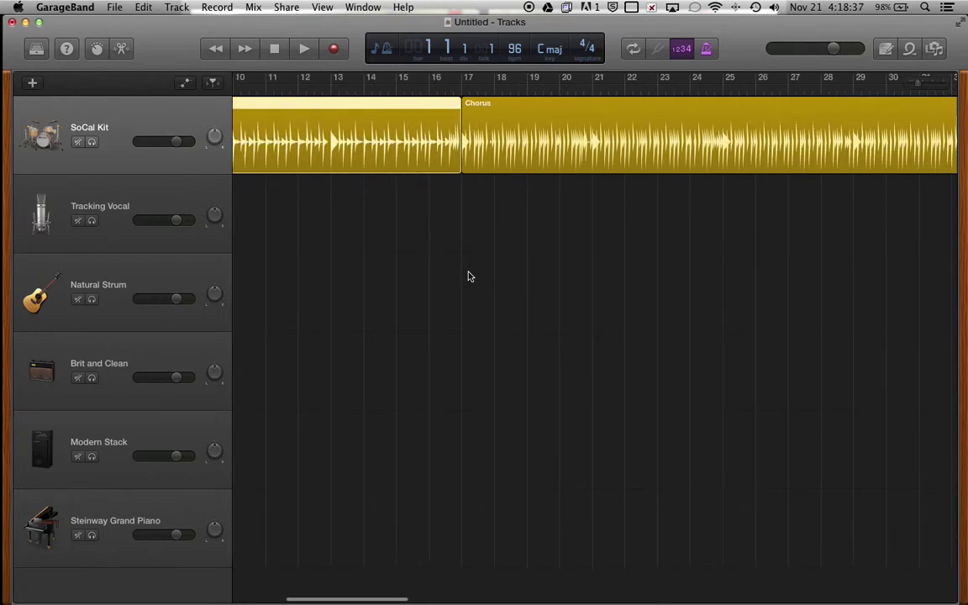
{"action": "left_click", "coordinate": [131, 196]}
{"action": "left_click", "coordinate": [123, 296]}
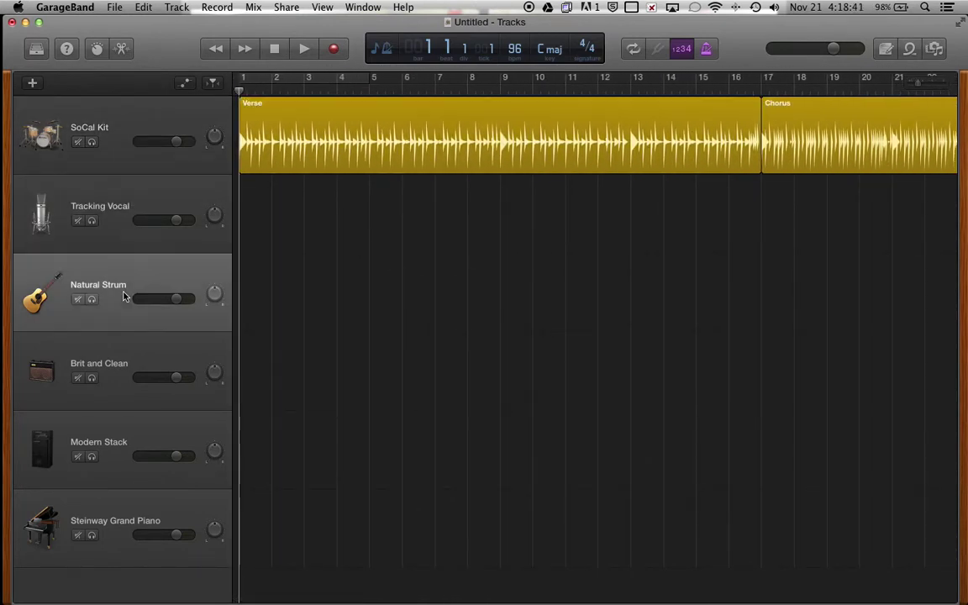
{"action": "left_click", "coordinate": [123, 370]}
{"action": "left_click", "coordinate": [124, 451]}
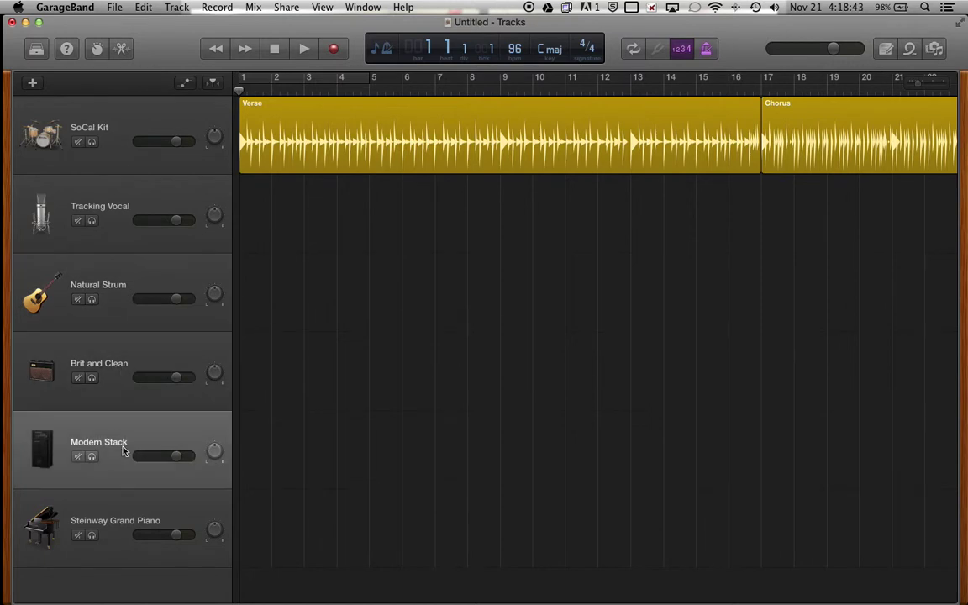
{"action": "left_click", "coordinate": [121, 517]}
{"action": "left_click", "coordinate": [104, 137]}
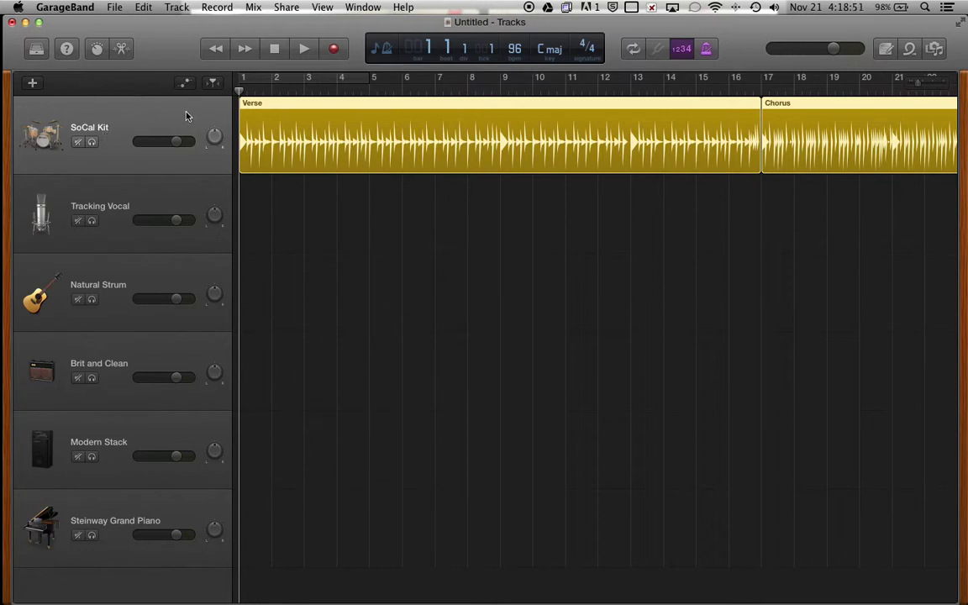
Play the song's opening briefly with the system volume raised, then stop.
{"action": "left_click", "coordinate": [305, 50]}
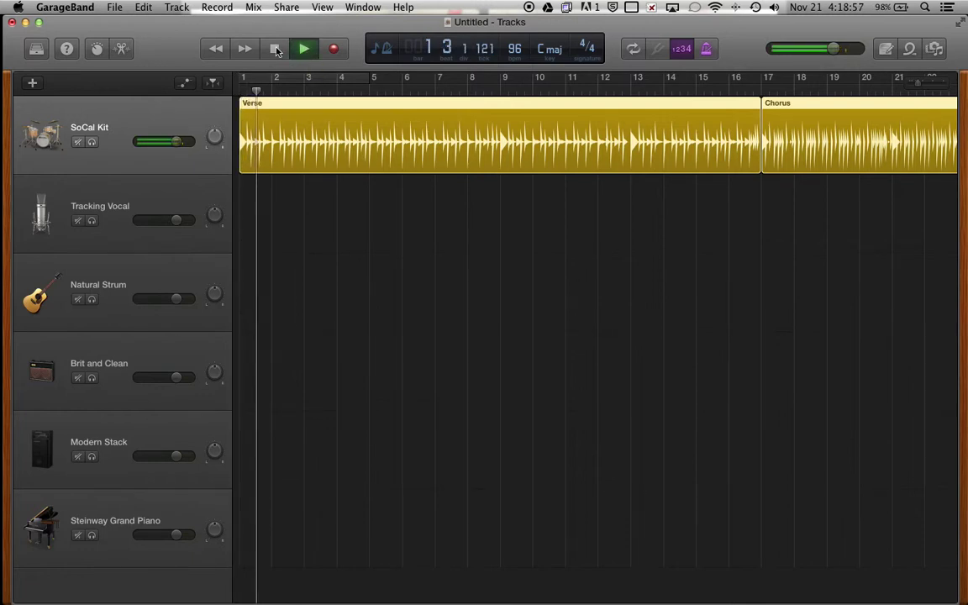
{"action": "key", "text": "XF86AudioRaiseVolume"}
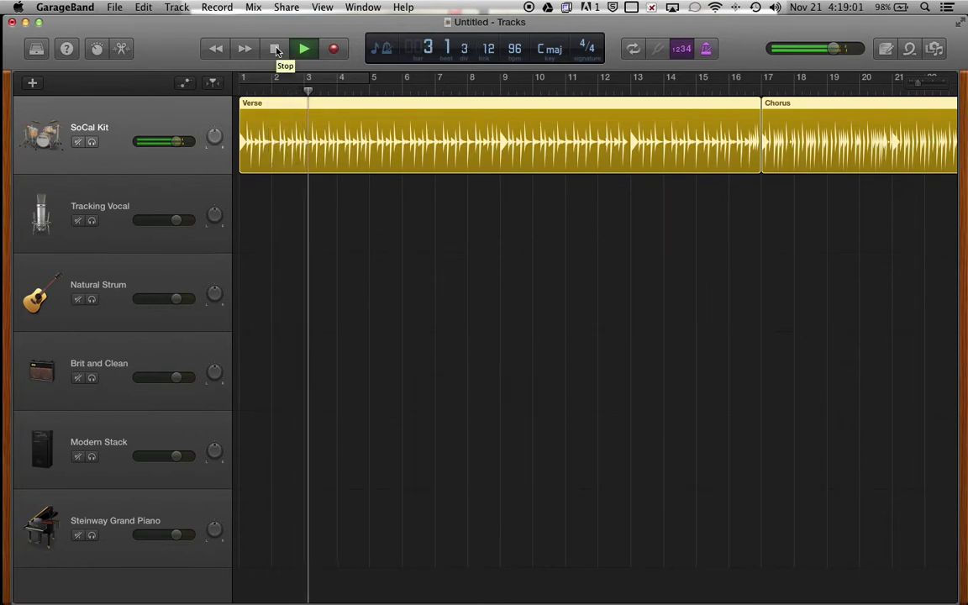
{"action": "left_click", "coordinate": [276, 50]}
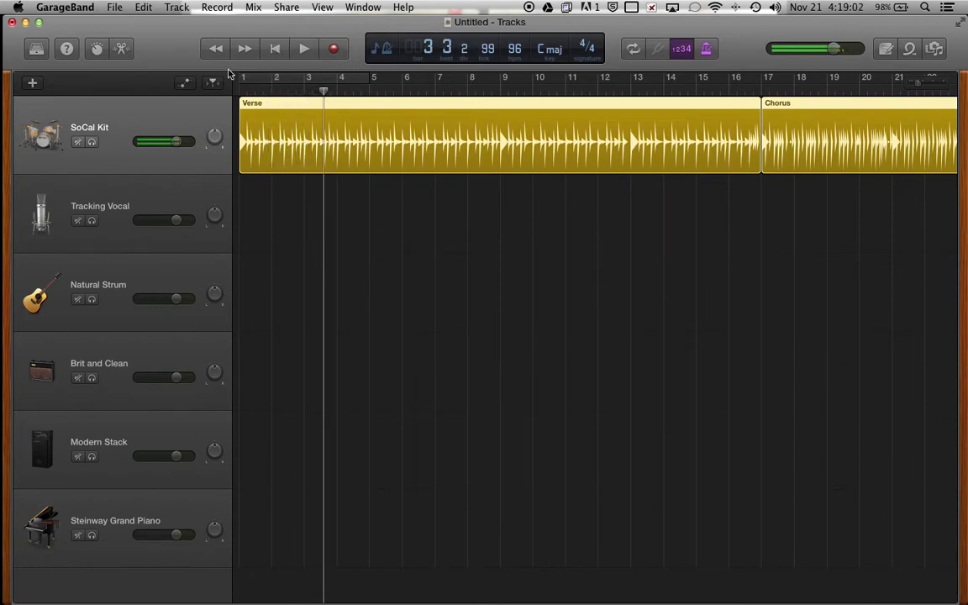
Leave the SoCal Kit track name unchanged and bring back the Drummer editor.
{"action": "double_click", "coordinate": [120, 123]}
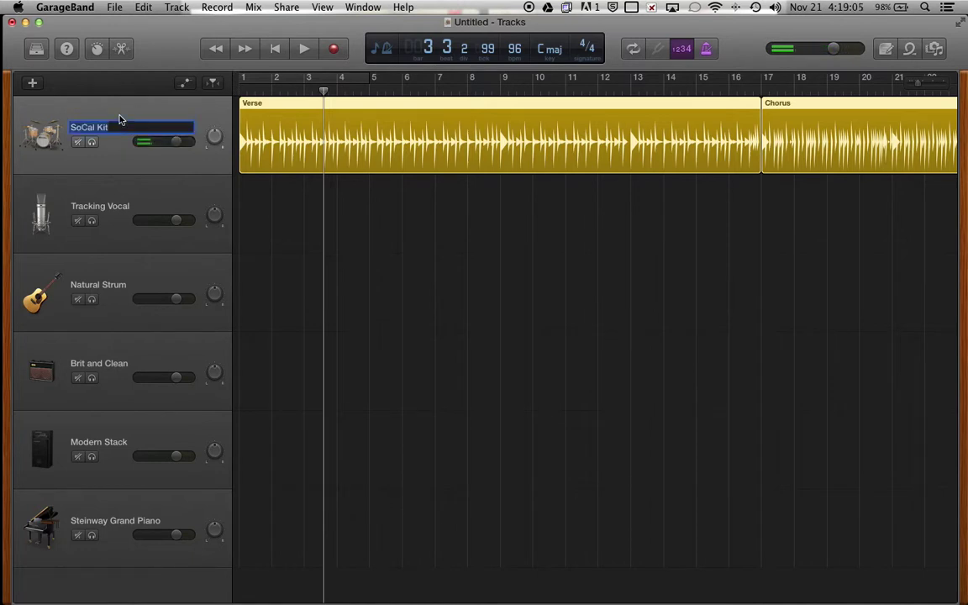
{"action": "left_click", "coordinate": [202, 114]}
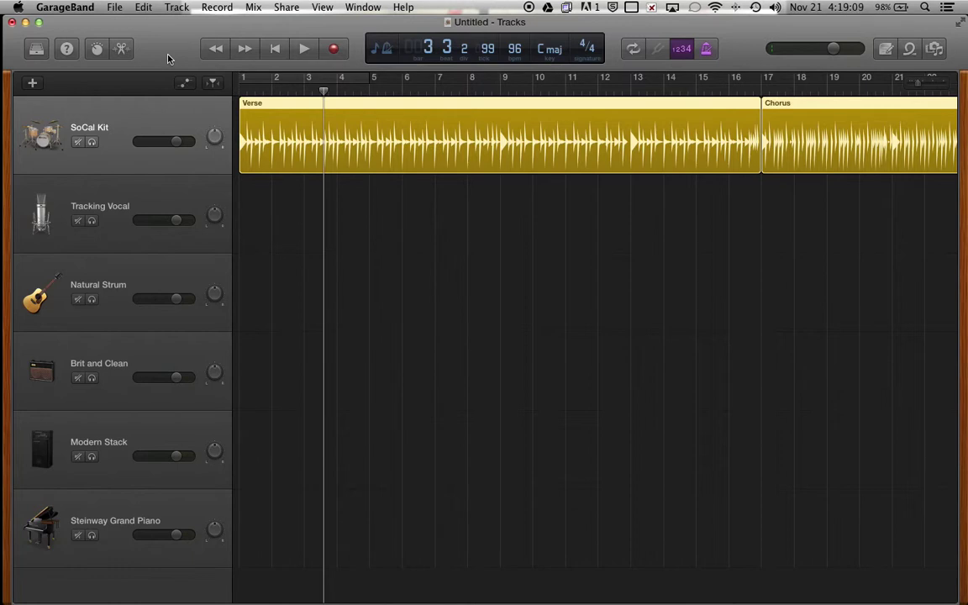
{"action": "left_click", "coordinate": [122, 49]}
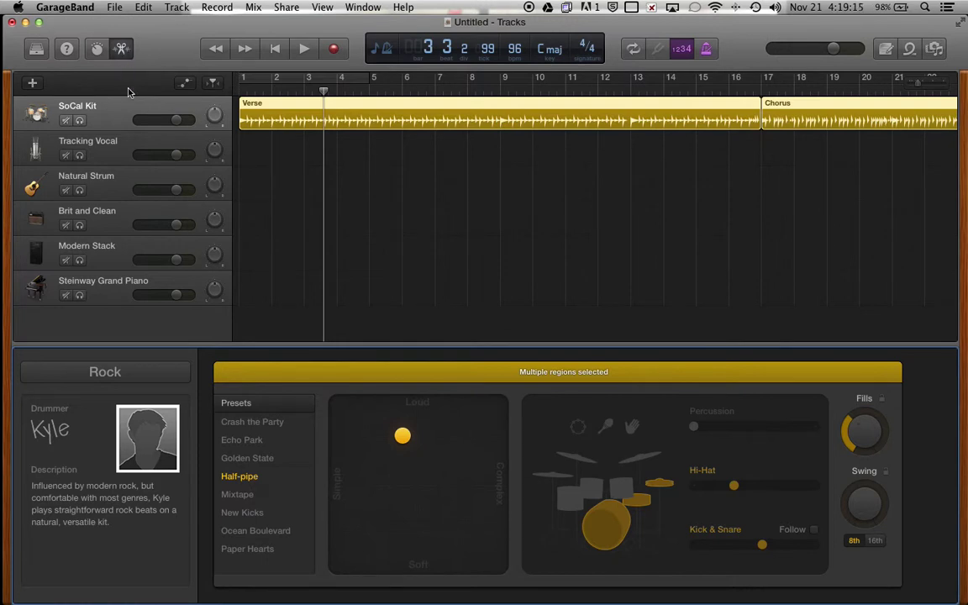
Scrub the playhead near bars 1–4, jump to bar 12 via the LCD, then return to the start.
{"action": "left_click_drag", "start_coordinate": [323, 90], "coordinate": [241, 88]}
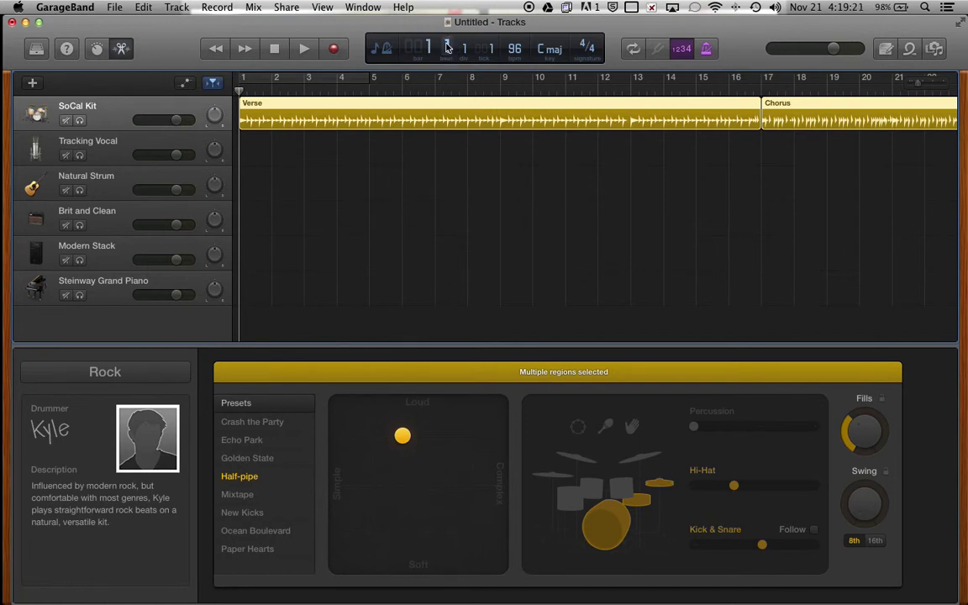
{"action": "left_click_drag", "start_coordinate": [241, 87], "coordinate": [264, 91]}
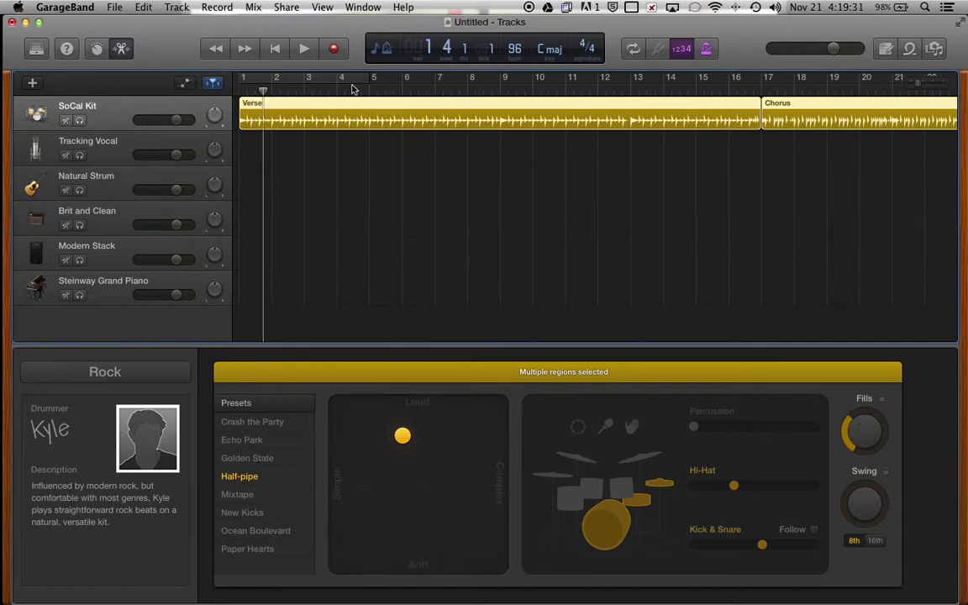
{"action": "double_click", "coordinate": [420, 50]}
{"action": "left_click", "coordinate": [427, 48]}
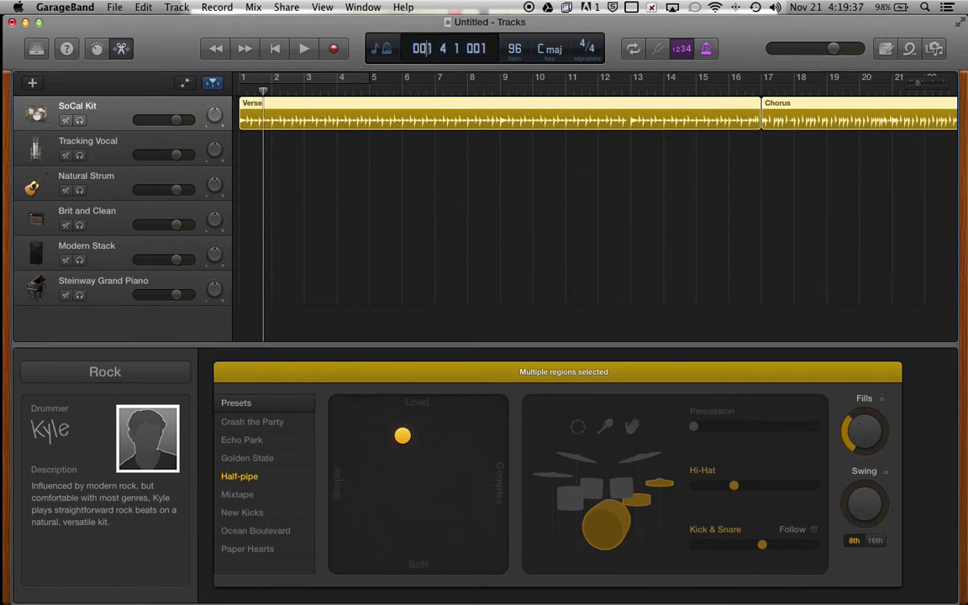
{"action": "key", "text": "BackSpace"}
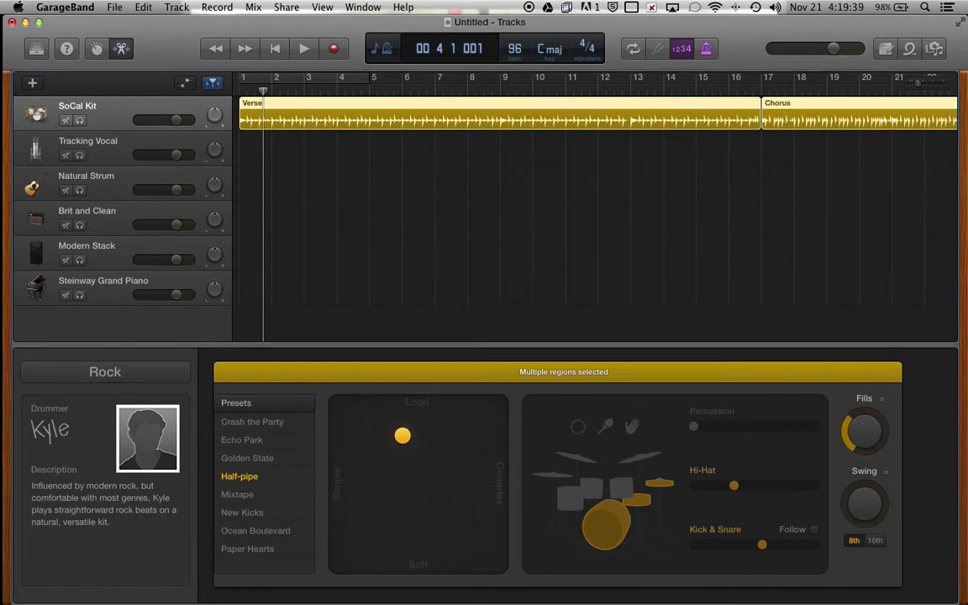
{"action": "type", "text": "12"}
{"action": "key", "text": "Return"}
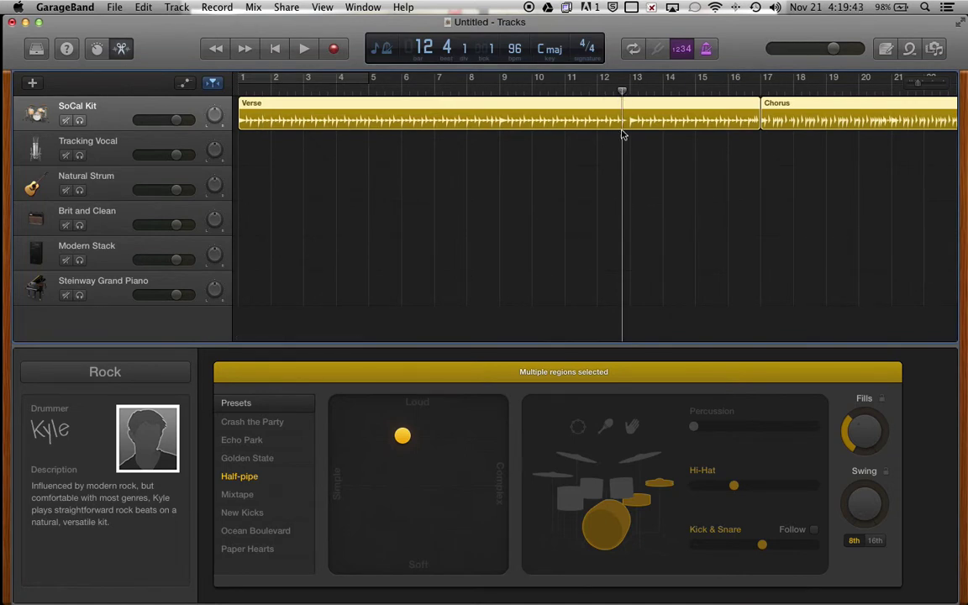
{"action": "left_click_drag", "start_coordinate": [623, 92], "coordinate": [235, 88]}
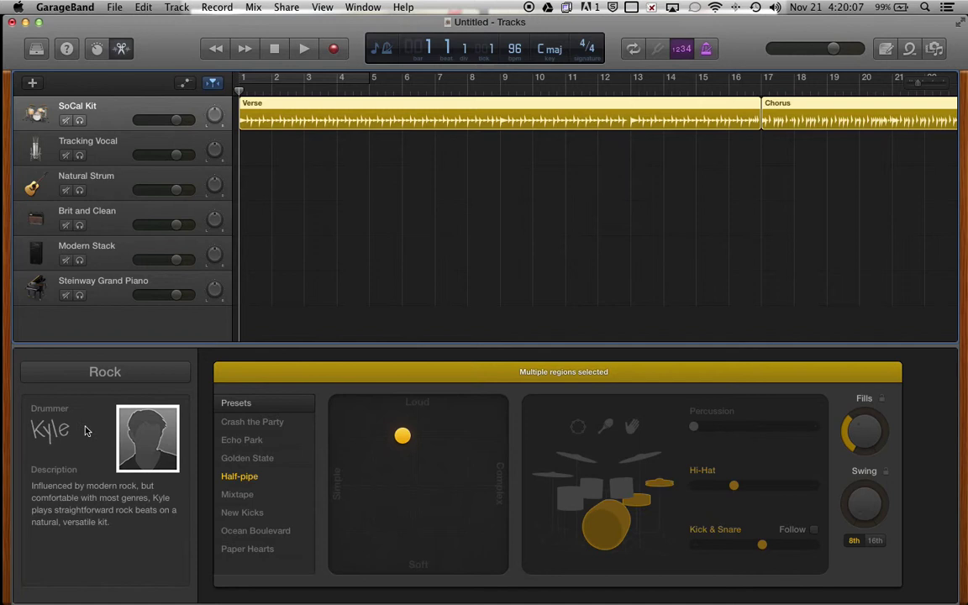
Apply the Crash the Party preset and zoom the timeline to inspect the Verse beats.
{"action": "left_click", "coordinate": [271, 426]}
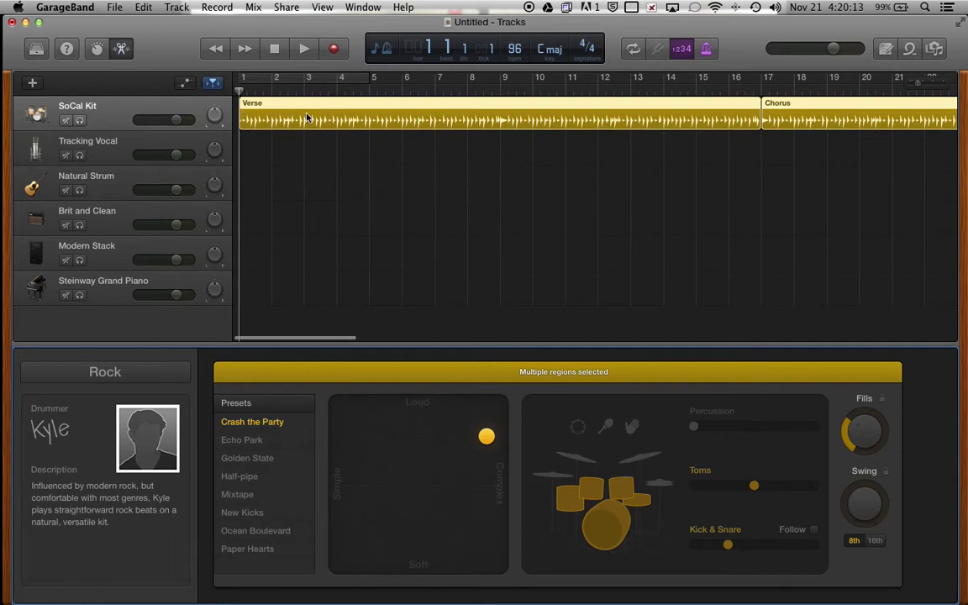
{"action": "key", "text": "super+Right"}
{"action": "key", "text": "super+Right"}
{"action": "key", "text": "super+Right"}
{"action": "key", "text": "super+Right"}
{"action": "key", "text": "super+Right"}
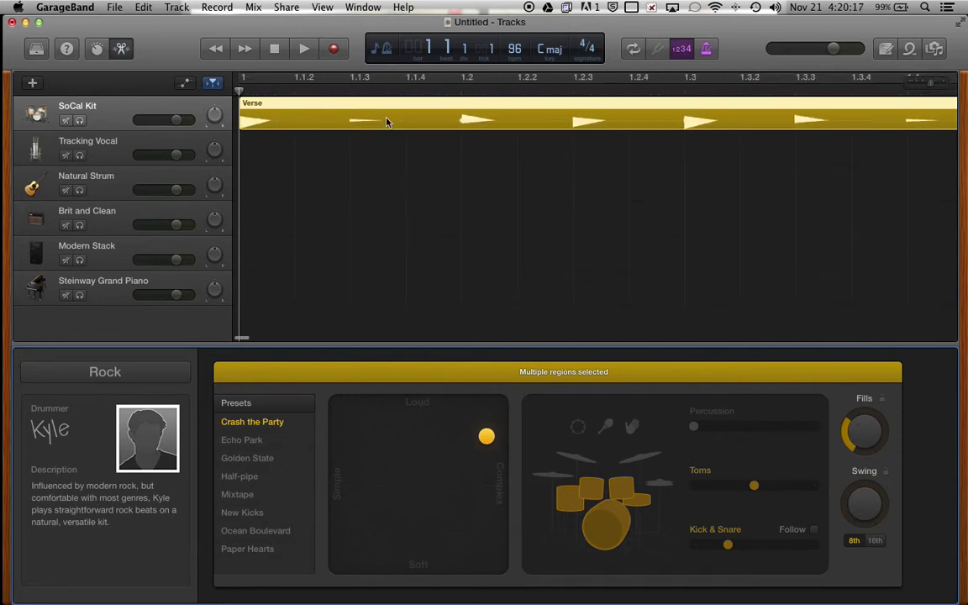
{"action": "key", "text": "super+Right"}
{"action": "key", "text": "super+Right"}
{"action": "key", "text": "super+Right"}
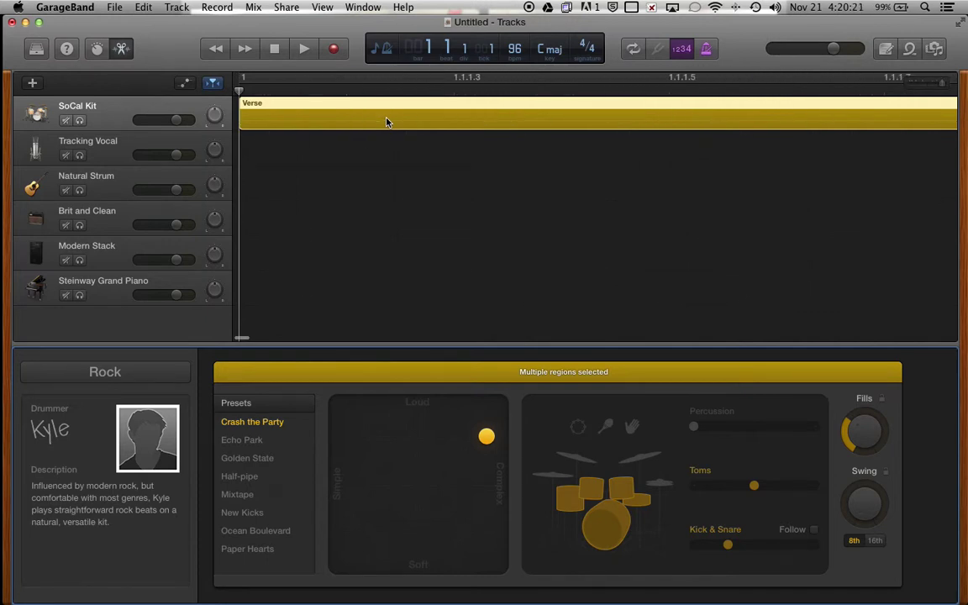
{"action": "key", "text": "super+Left"}
{"action": "key", "text": "super+Left"}
{"action": "key", "text": "super+Left"}
{"action": "key", "text": "super+Left"}
{"action": "key", "text": "super+Left"}
{"action": "key", "text": "super+Left"}
{"action": "key", "text": "super+Left"}
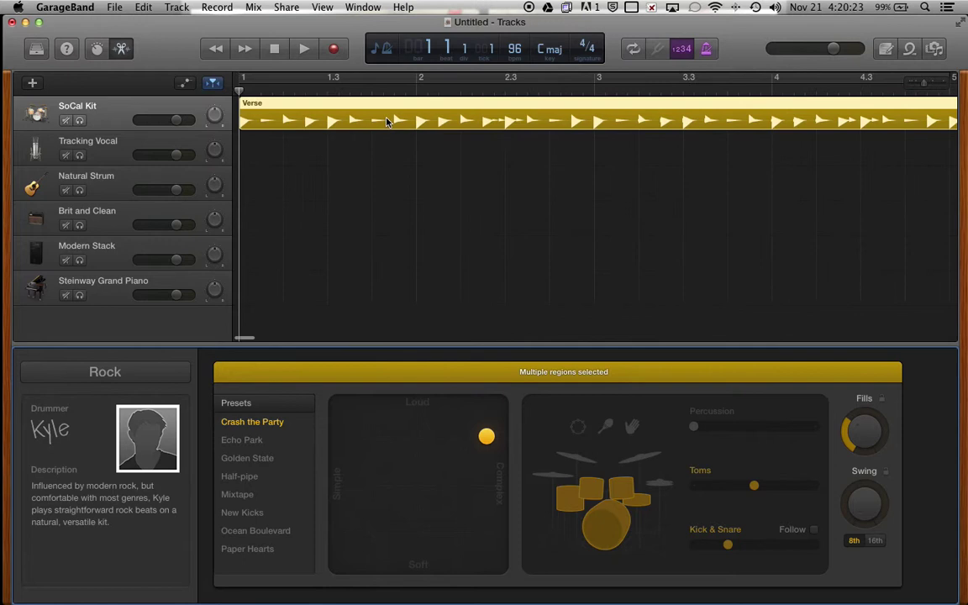
{"action": "key", "text": "super+Left"}
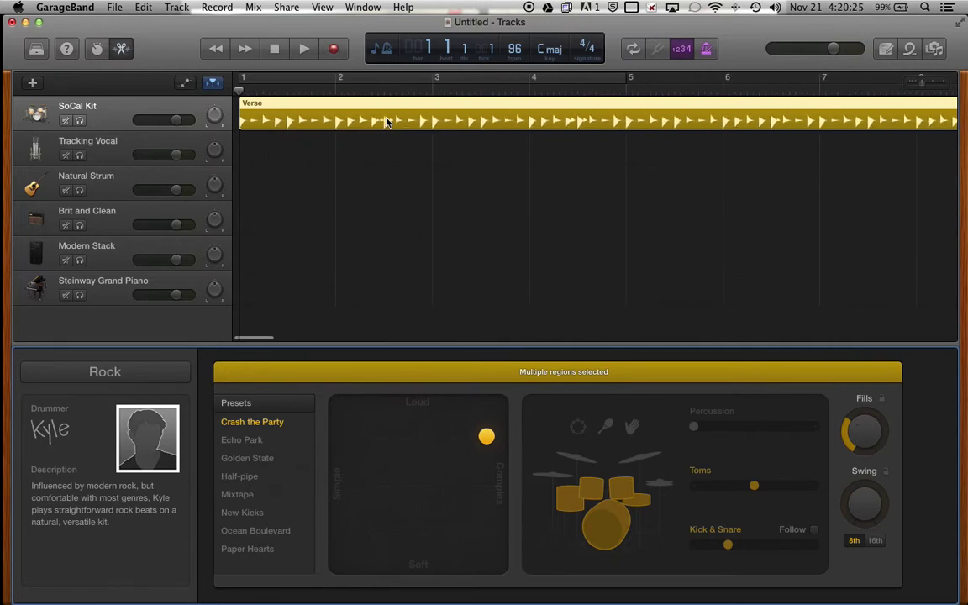
{"action": "key", "text": "super+Left"}
{"action": "key", "text": "super+Left"}
{"action": "key", "text": "super+Left"}
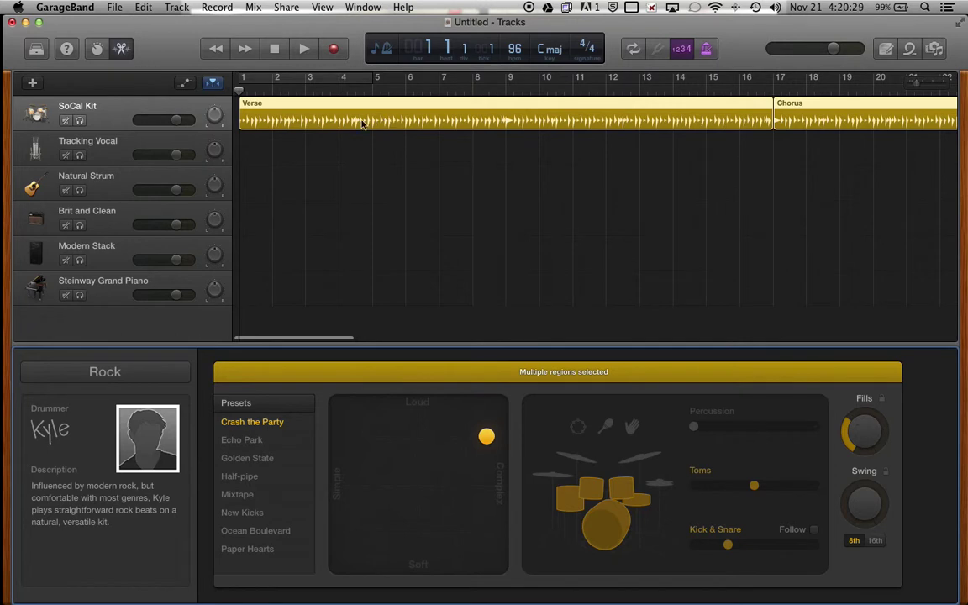
{"action": "key", "text": "super+Right"}
{"action": "key", "text": "super+Right"}
{"action": "key", "text": "super+Right"}
{"action": "key", "text": "super+Right"}
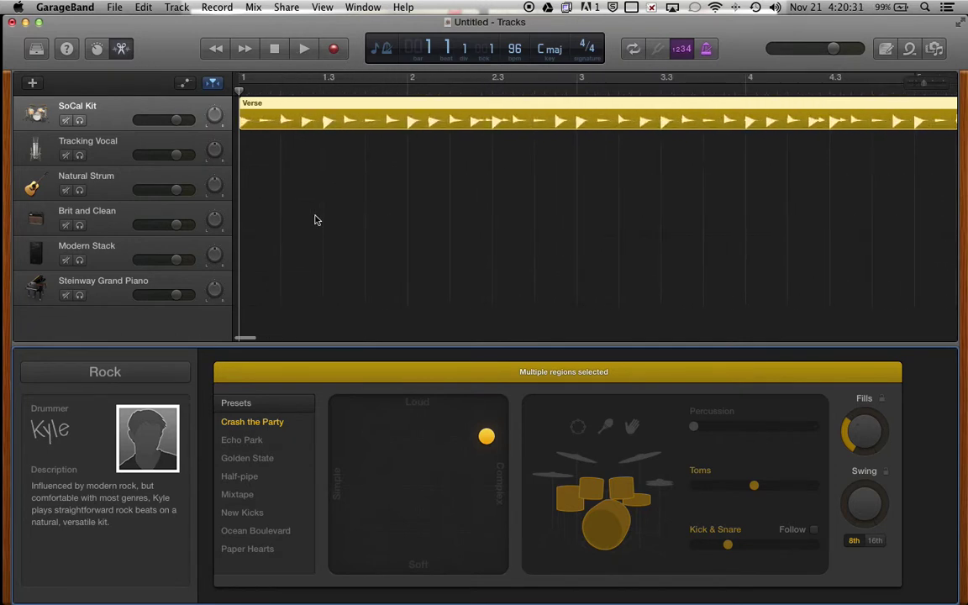
Try the Echo Park and Golden State presets, toggling toms/cymbals and turning percussion off.
{"action": "left_click", "coordinate": [250, 441]}
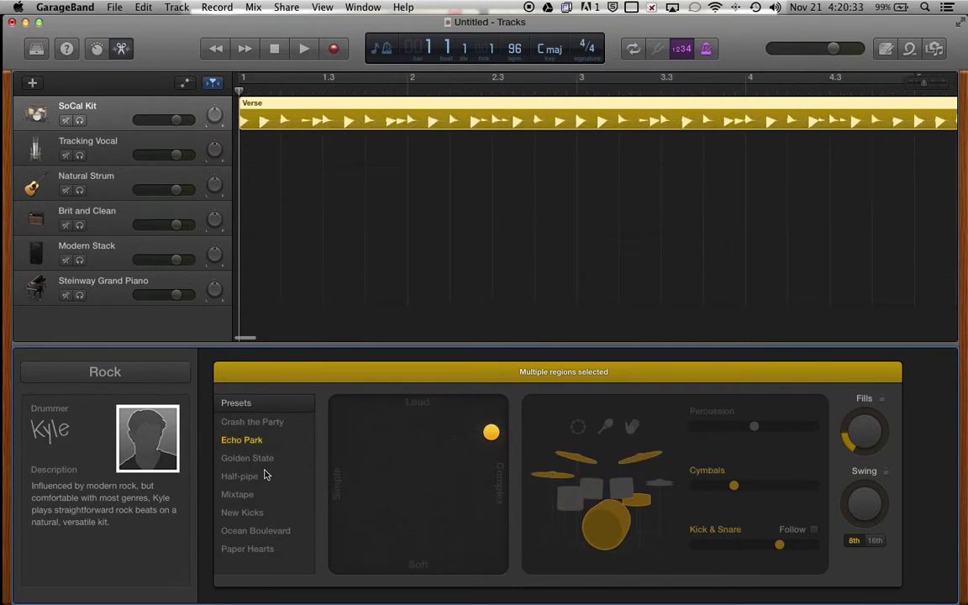
{"action": "left_click", "coordinate": [270, 462]}
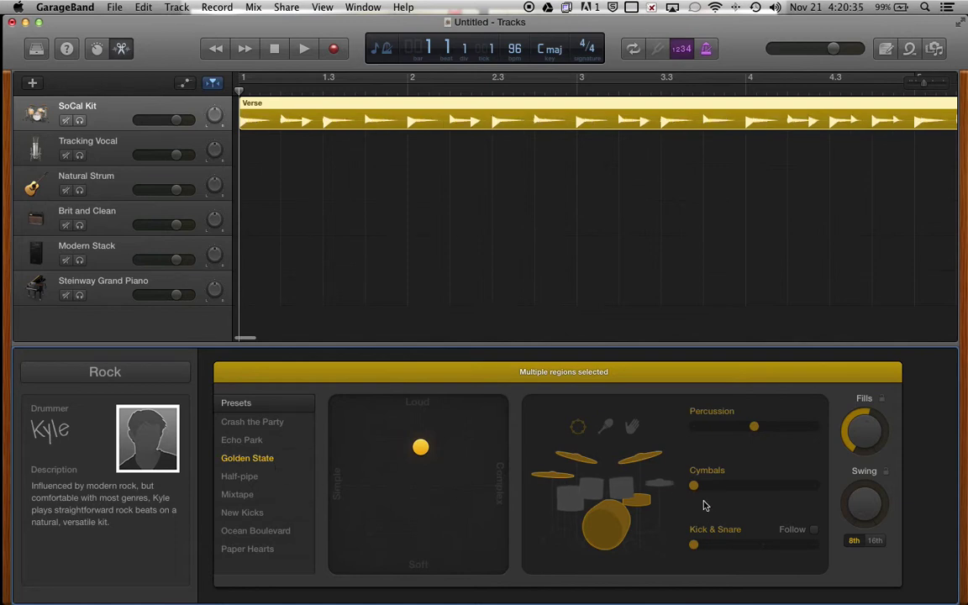
{"action": "left_click", "coordinate": [600, 489]}
{"action": "left_click", "coordinate": [580, 459]}
{"action": "left_click", "coordinate": [578, 428]}
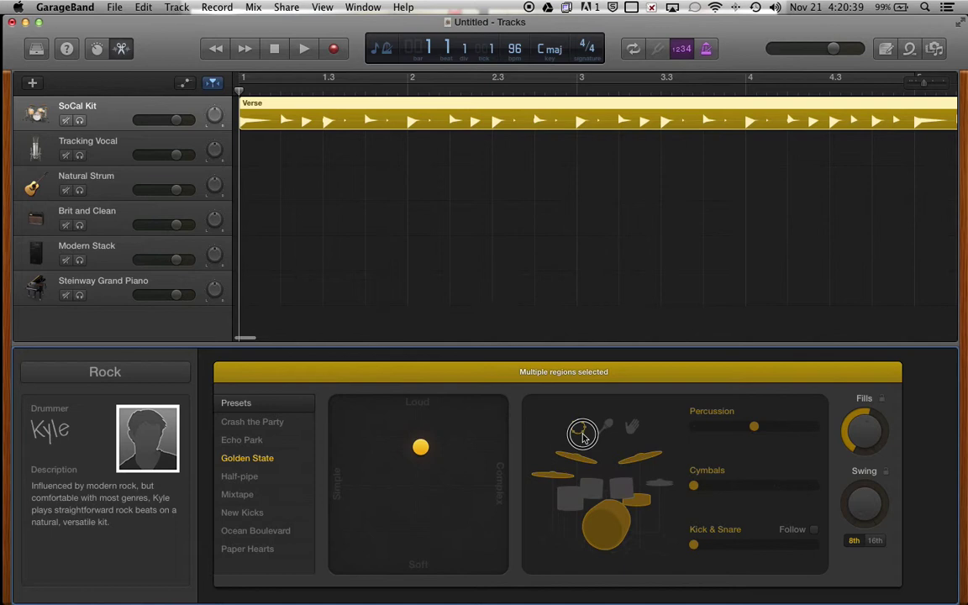
Audition Crash the Party with a busier toms slider, then return to Golden State.
{"action": "left_click", "coordinate": [249, 424]}
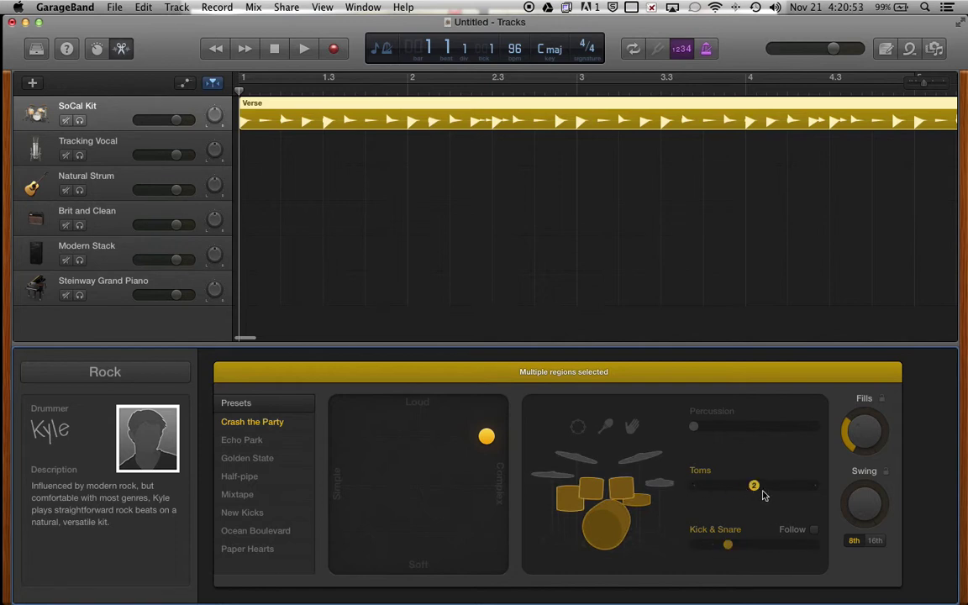
{"action": "left_click_drag", "start_coordinate": [754, 487], "coordinate": [815, 493]}
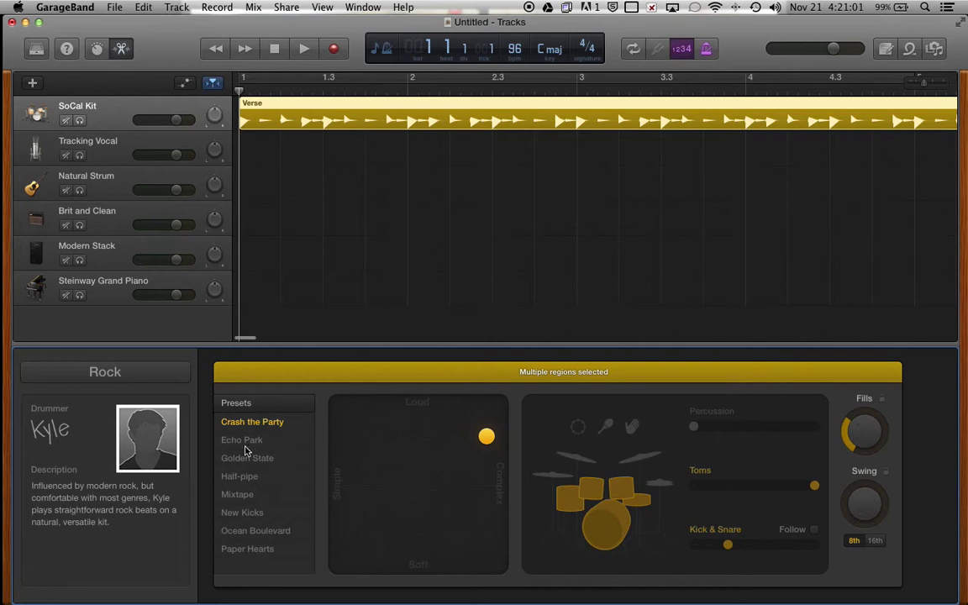
{"action": "left_click", "coordinate": [246, 457]}
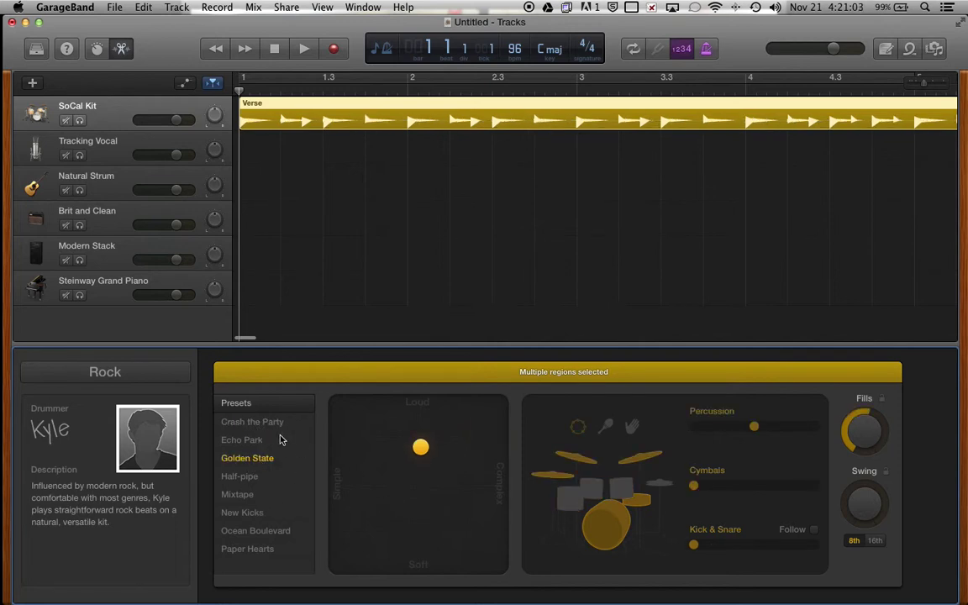
Select Half-pipe, make the hi-hat busier and move the XY puck to the Simple/Soft corner.
{"action": "left_click", "coordinate": [260, 482]}
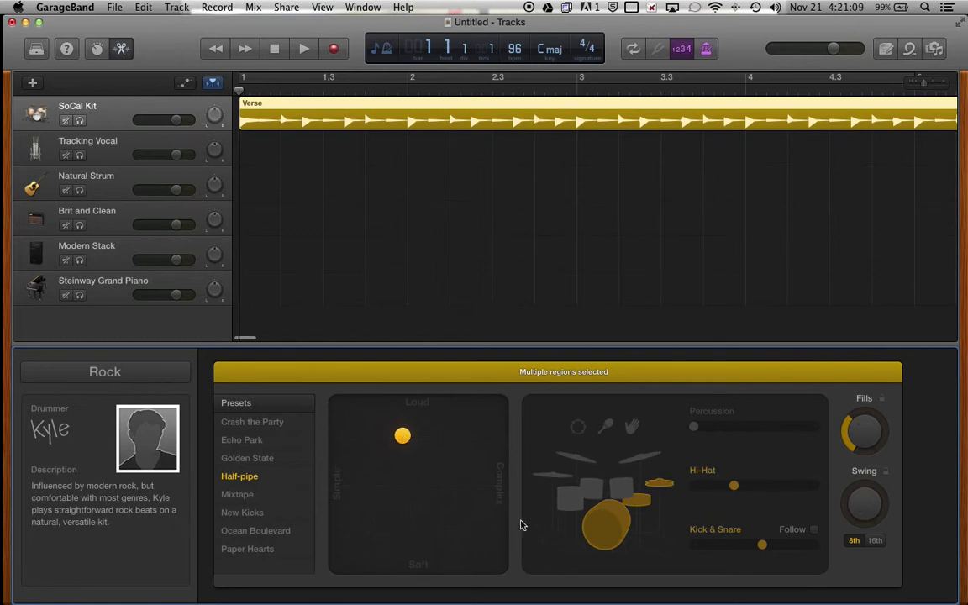
{"action": "left_click_drag", "start_coordinate": [734, 485], "coordinate": [774, 485]}
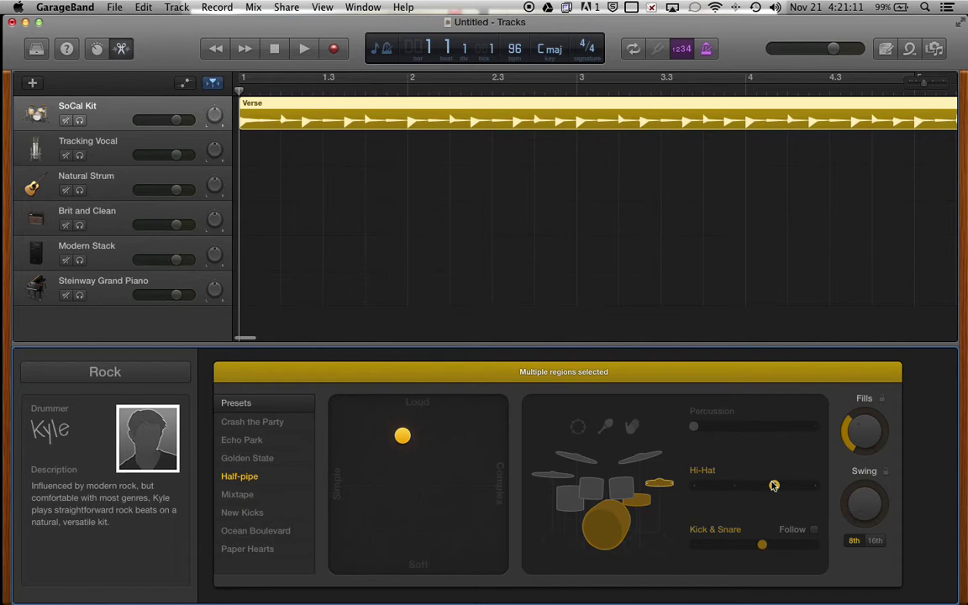
{"action": "left_click_drag", "start_coordinate": [403, 435], "coordinate": [324, 566]}
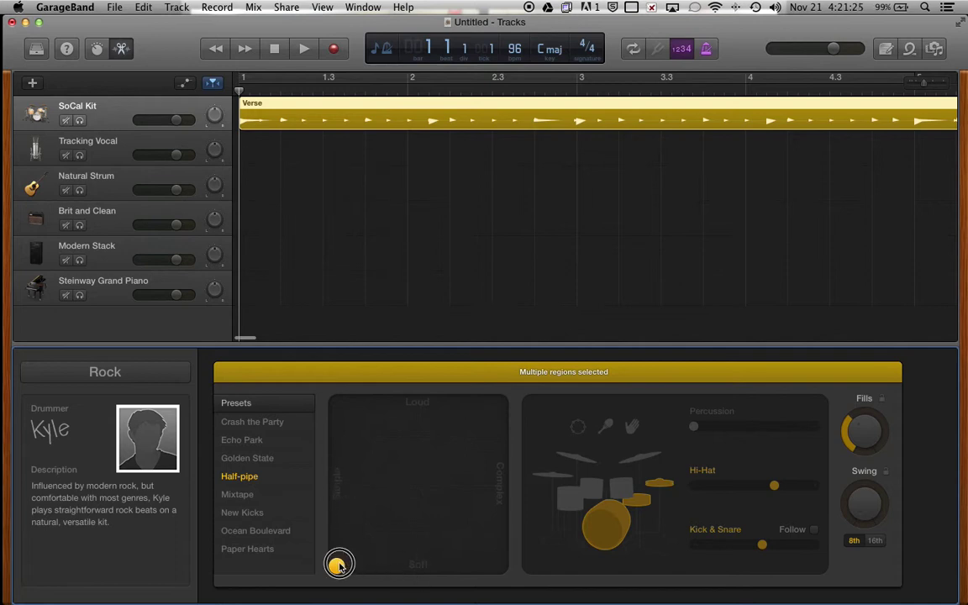
Sweep the XY puck toward complex and loud, then settle it at the pad centre.
{"action": "left_click", "coordinate": [336, 566]}
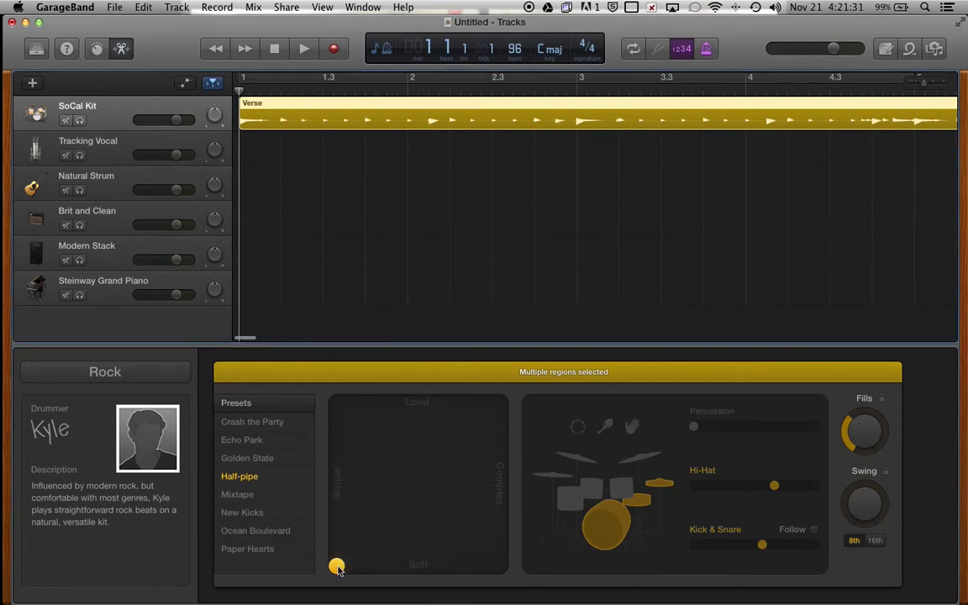
{"action": "left_click_drag", "start_coordinate": [336, 566], "coordinate": [501, 566]}
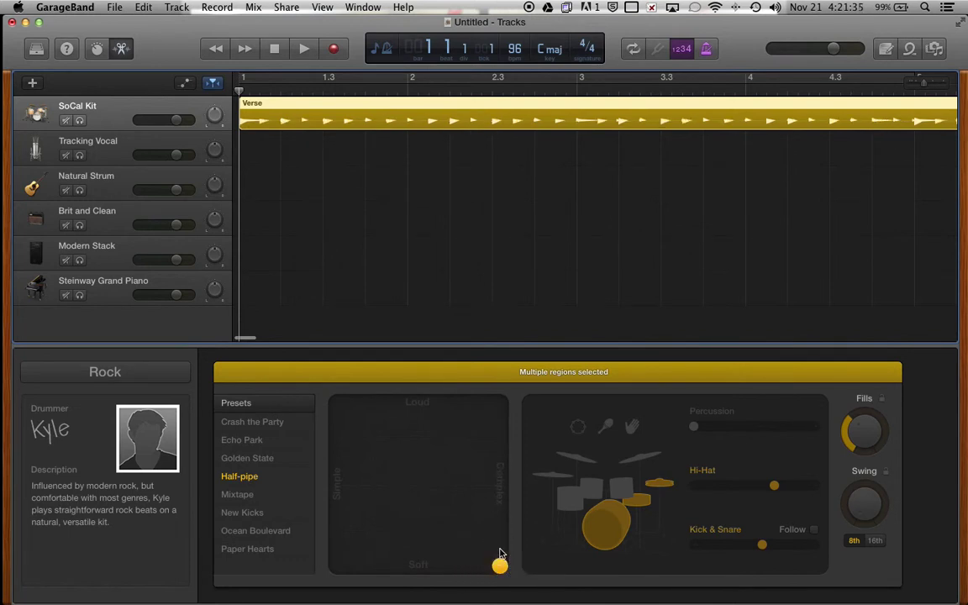
{"action": "key", "text": "super+Right"}
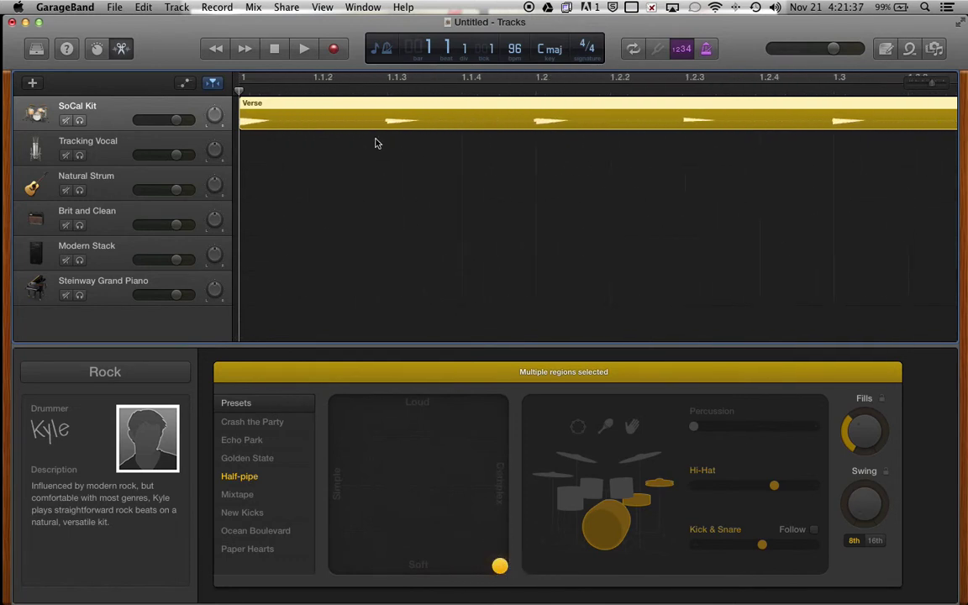
{"action": "key", "text": "super+Left"}
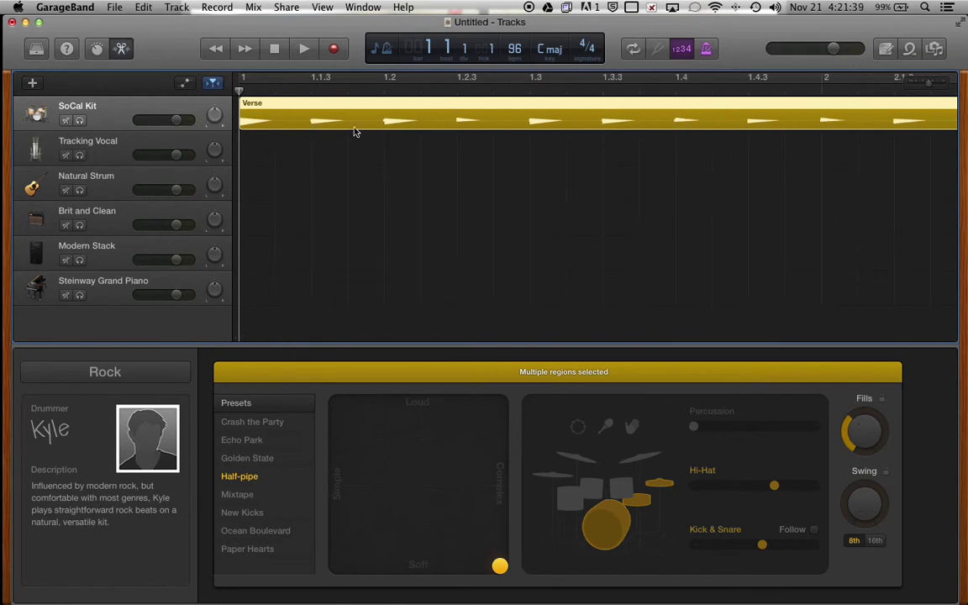
{"action": "key", "text": "super+Left"}
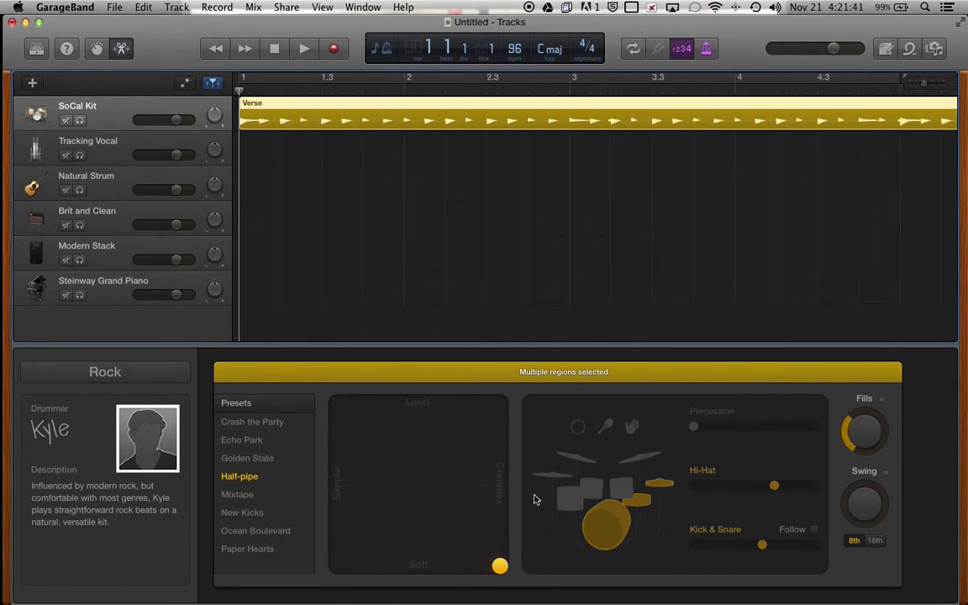
{"action": "left_click_drag", "start_coordinate": [500, 565], "coordinate": [499, 391]}
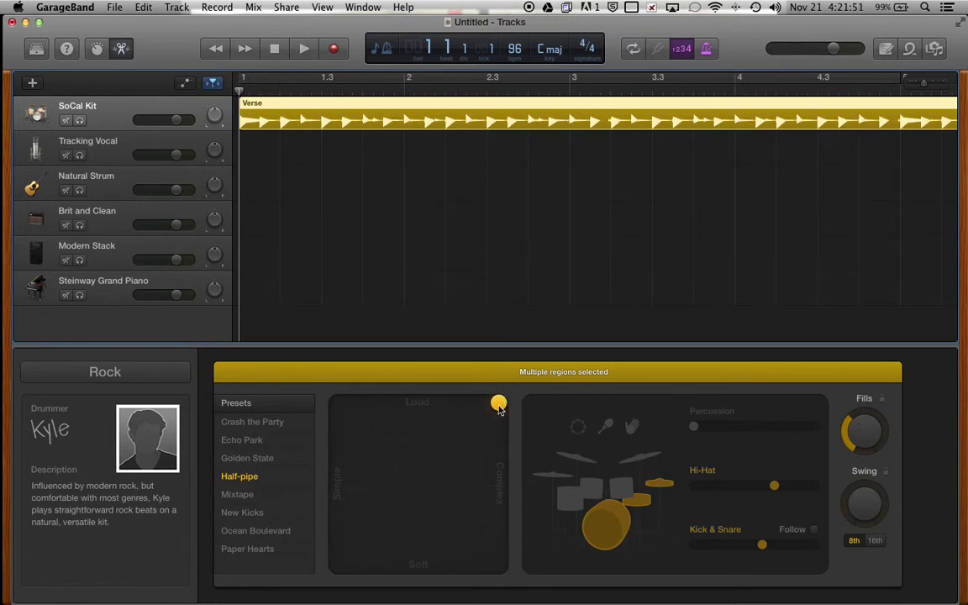
{"action": "left_click_drag", "start_coordinate": [499, 407], "coordinate": [426, 489]}
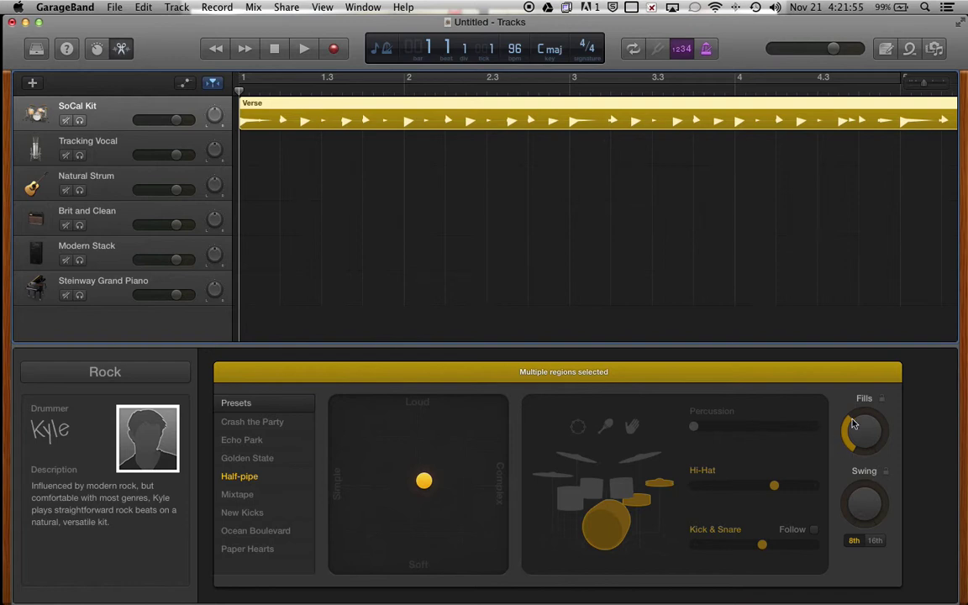
Turn the Fills knob up to nearly maximum and play back the Verse.
{"action": "left_click_drag", "start_coordinate": [859, 431], "coordinate": [840, 259]}
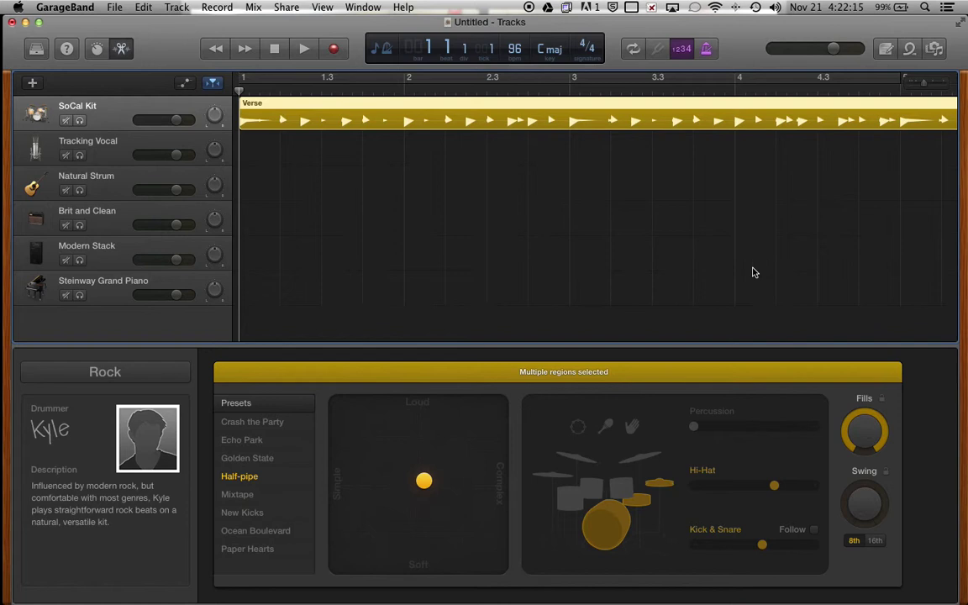
{"action": "key", "text": "super+Left"}
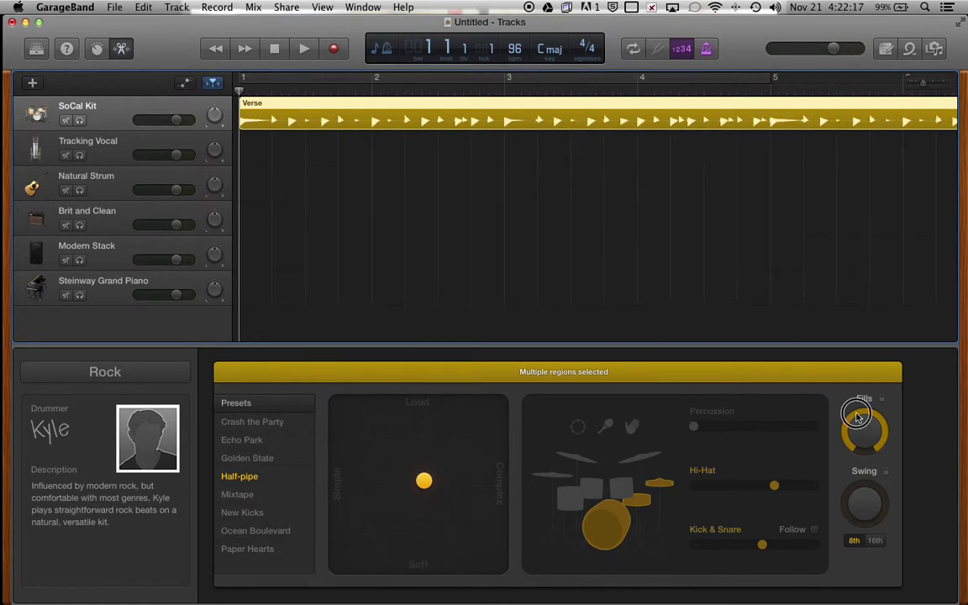
{"action": "left_click_drag", "start_coordinate": [862, 411], "coordinate": [867, 462]}
{"action": "left_click_drag", "start_coordinate": [874, 394], "coordinate": [873, 346]}
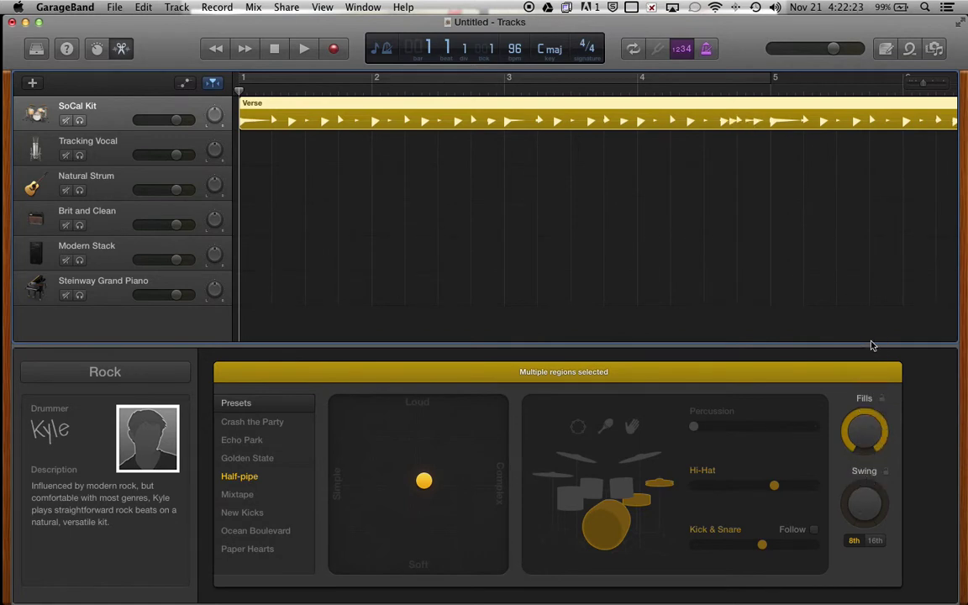
{"action": "left_click", "coordinate": [304, 49]}
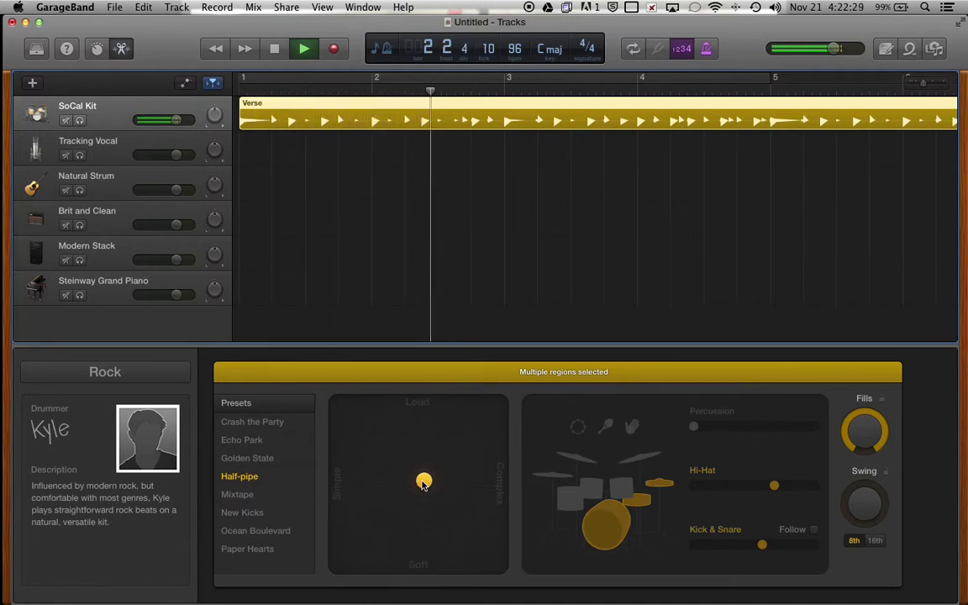
Nudge the XY puck more complex, then slightly simpler, during playback while adjusting volume.
{"action": "left_click_drag", "start_coordinate": [423, 483], "coordinate": [480, 473]}
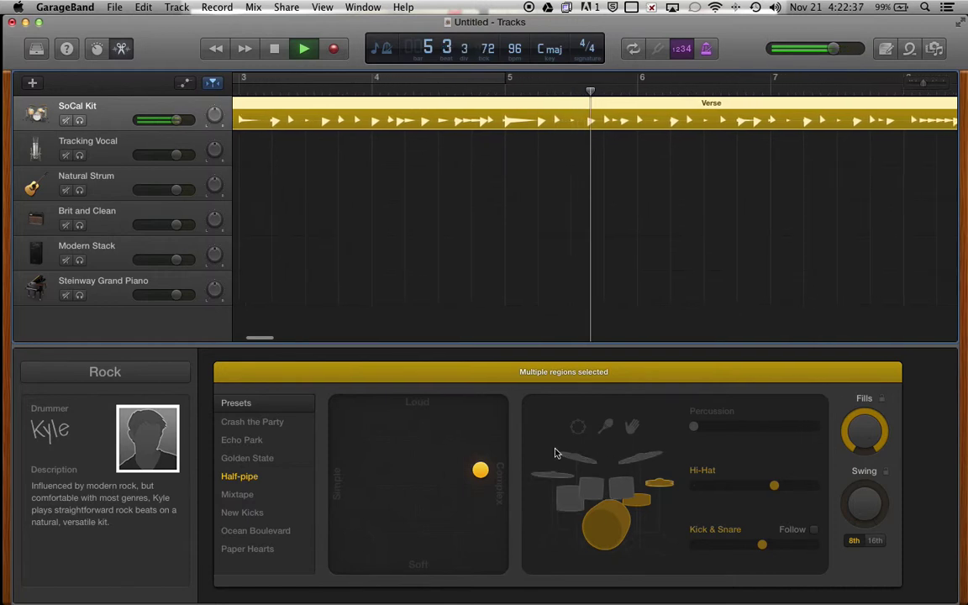
{"action": "left_click_drag", "start_coordinate": [480, 468], "coordinate": [462, 469]}
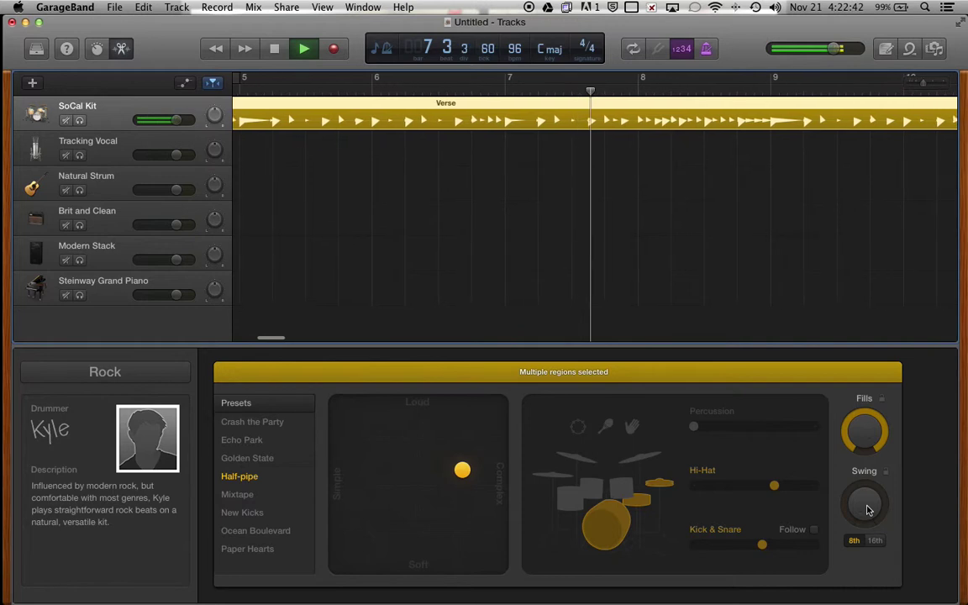
{"action": "key", "text": "XF86AudioLowerVolume"}
{"action": "key", "text": "XF86AudioLowerVolume"}
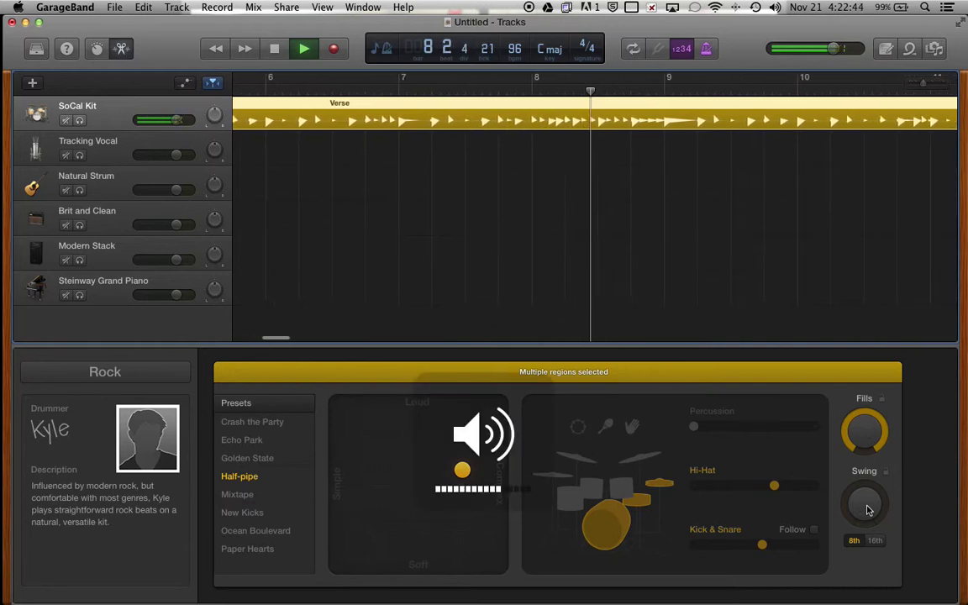
{"action": "key", "text": "XF86AudioRaiseVolume"}
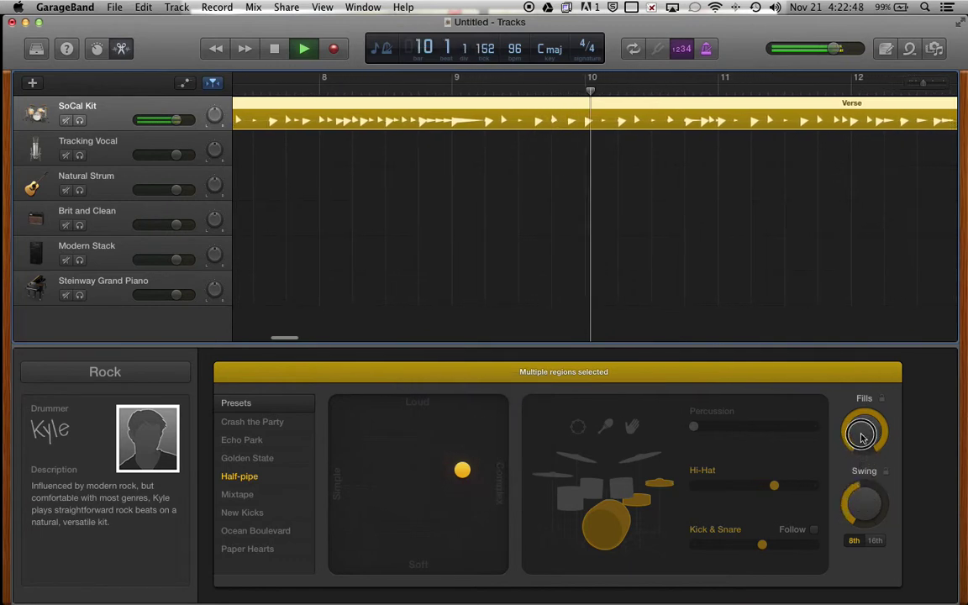
Turn the Swing knob fully down with the 8th-note feel for straight time.
{"action": "left_click", "coordinate": [867, 406]}
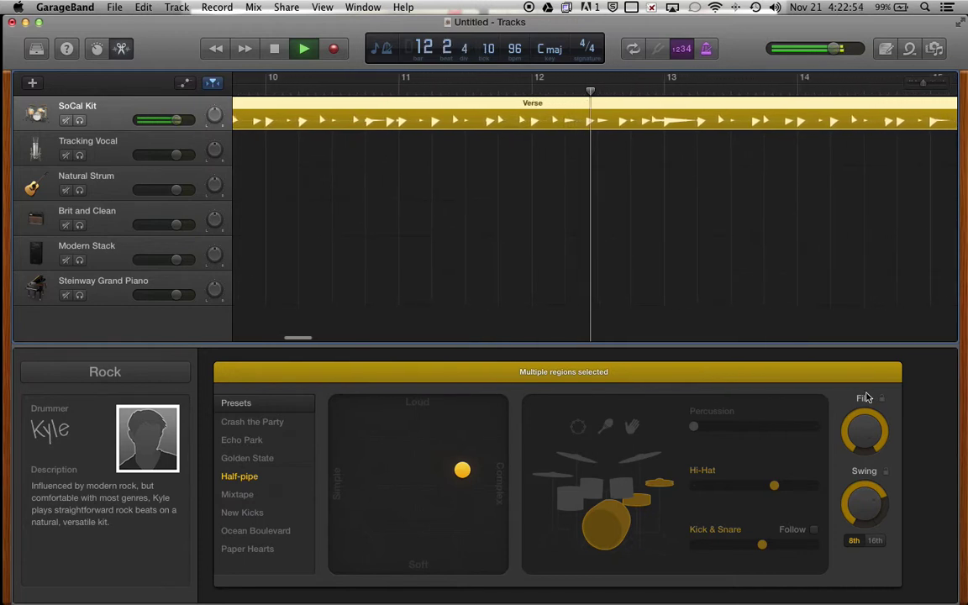
{"action": "left_click", "coordinate": [862, 503]}
{"action": "left_click_drag", "start_coordinate": [864, 502], "coordinate": [864, 513]}
{"action": "left_click", "coordinate": [875, 540]}
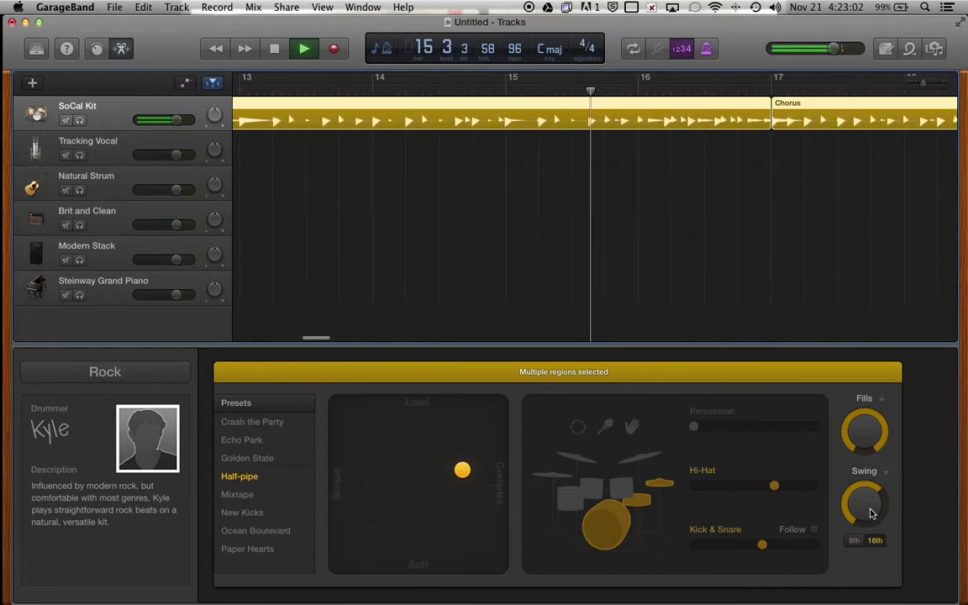
{"action": "key", "text": "XF86AudioRaiseVolume"}
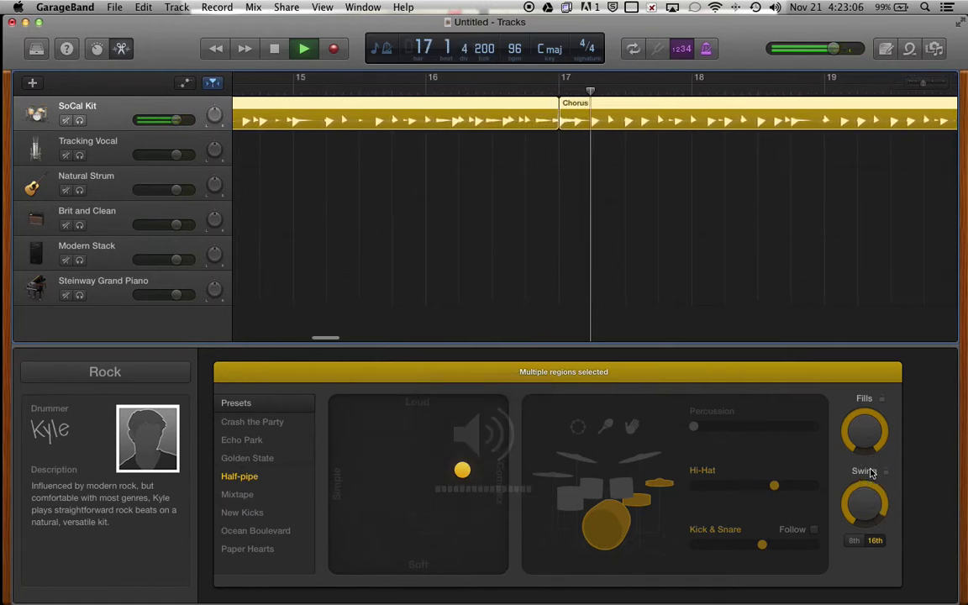
{"action": "left_click_drag", "start_coordinate": [866, 502], "coordinate": [858, 600]}
{"action": "left_click_drag", "start_coordinate": [857, 529], "coordinate": [854, 539]}
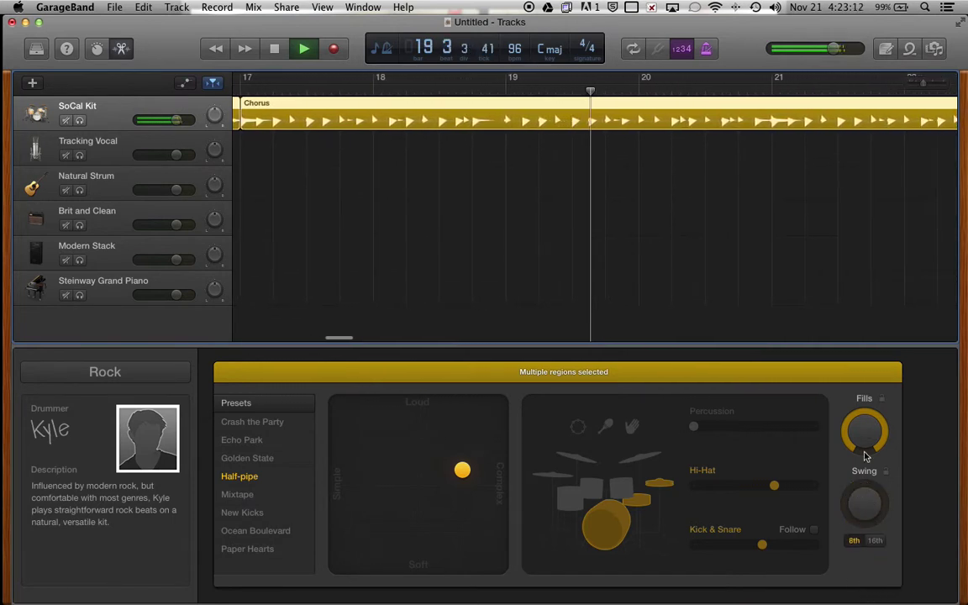
{"action": "key", "text": "XF86AudioRaiseVolume"}
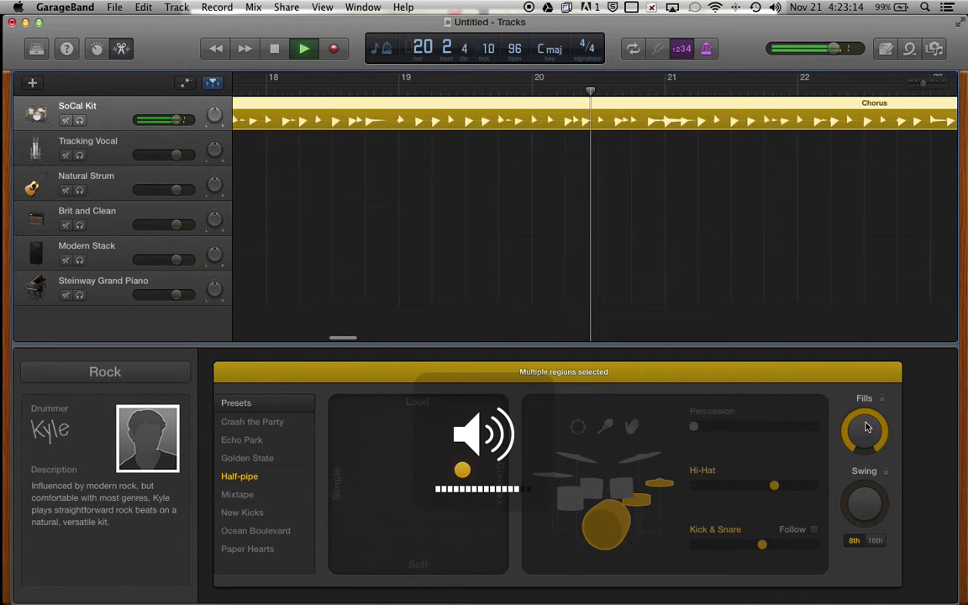
Cut fills to about a quarter, simplify the groove, set Hi-Hat to 2 and hand-clap Percussion to 2.
{"action": "left_click_drag", "start_coordinate": [866, 428], "coordinate": [871, 454]}
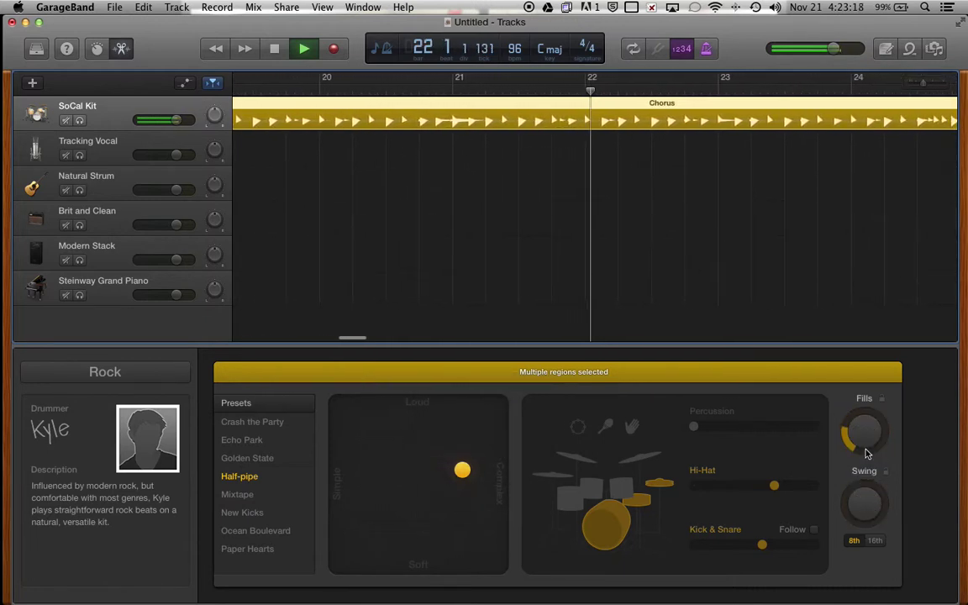
{"action": "left_click_drag", "start_coordinate": [462, 469], "coordinate": [376, 542]}
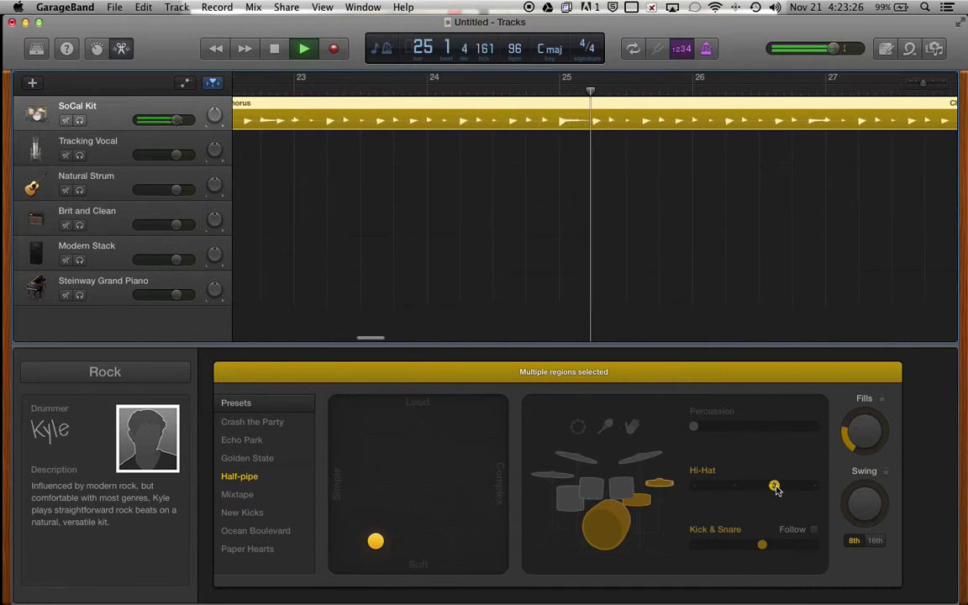
{"action": "left_click_drag", "start_coordinate": [774, 486], "coordinate": [721, 488]}
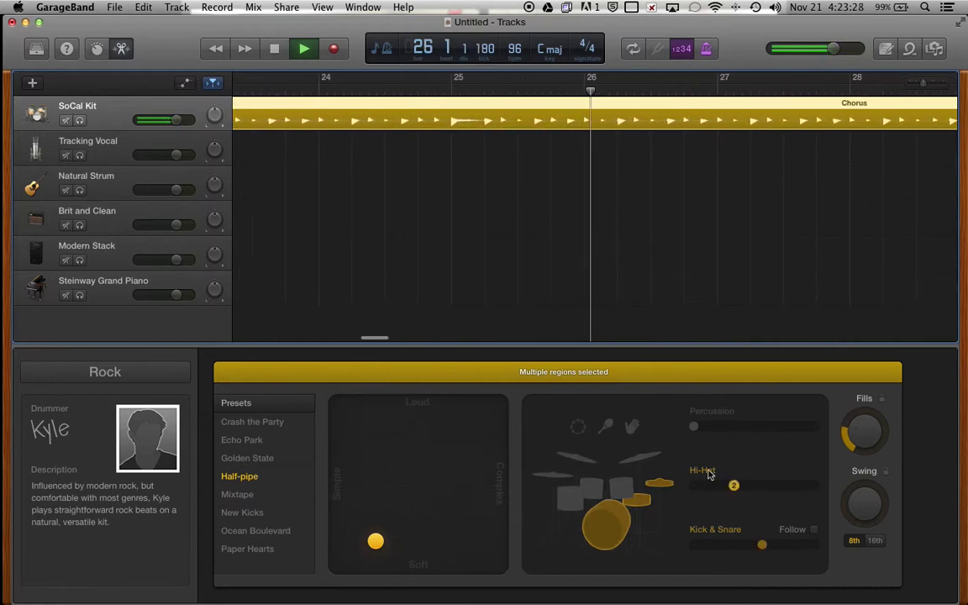
{"action": "left_click", "coordinate": [631, 426]}
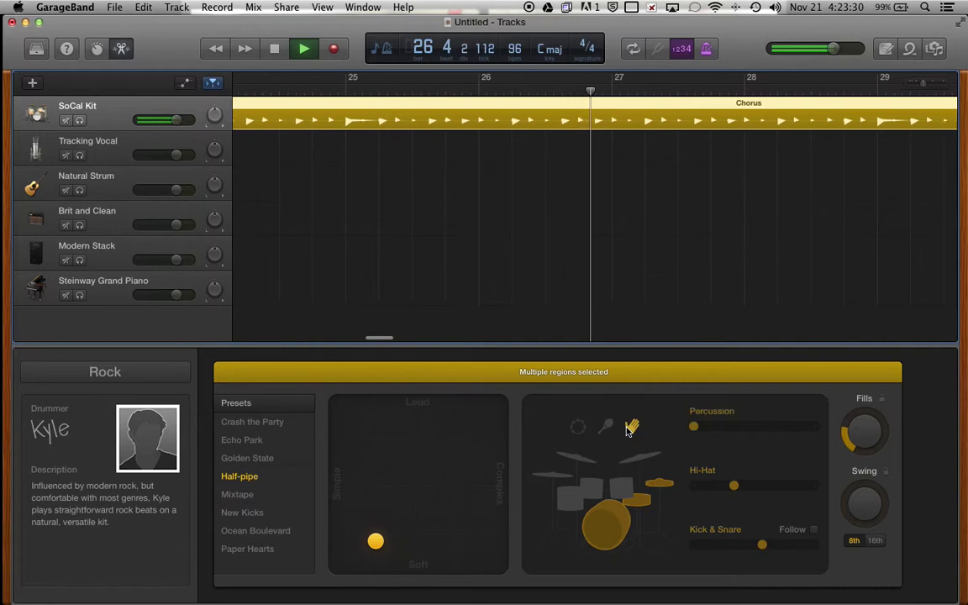
{"action": "left_click_drag", "start_coordinate": [693, 426], "coordinate": [755, 431]}
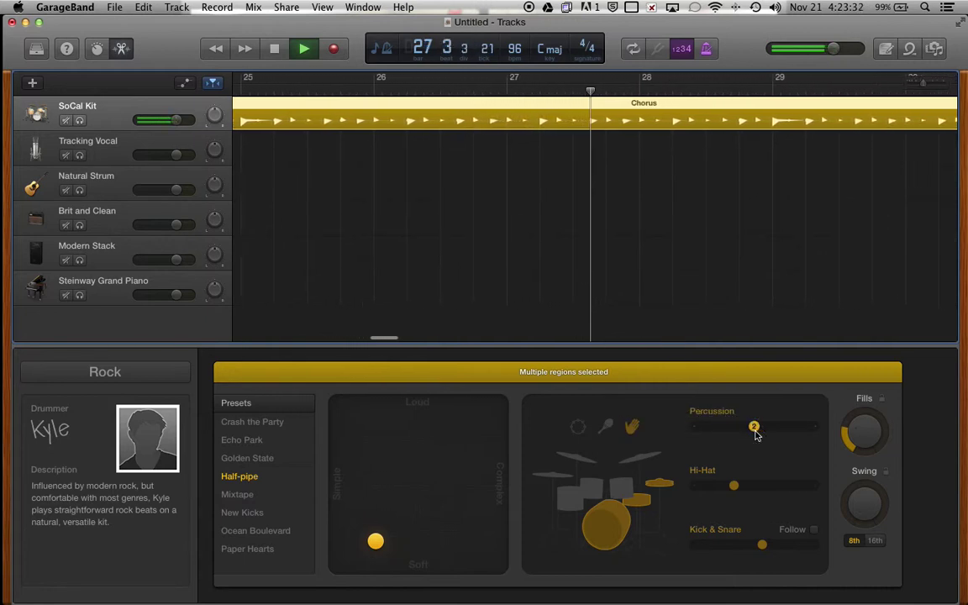
Stop playback and move the groove back toward medium loudness and complexity.
{"action": "key", "text": "XF86AudioRaiseVolume"}
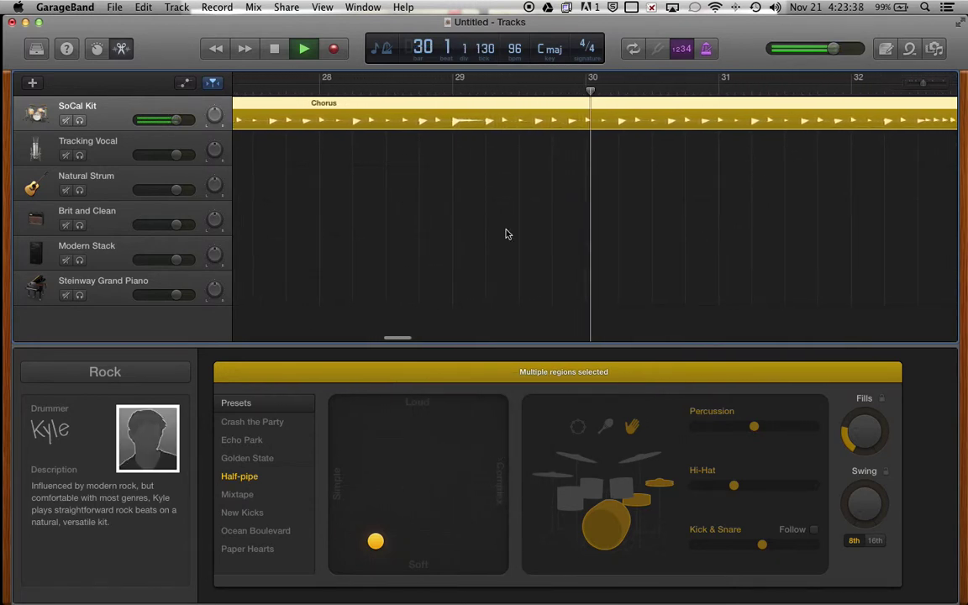
{"action": "left_click", "coordinate": [286, 48]}
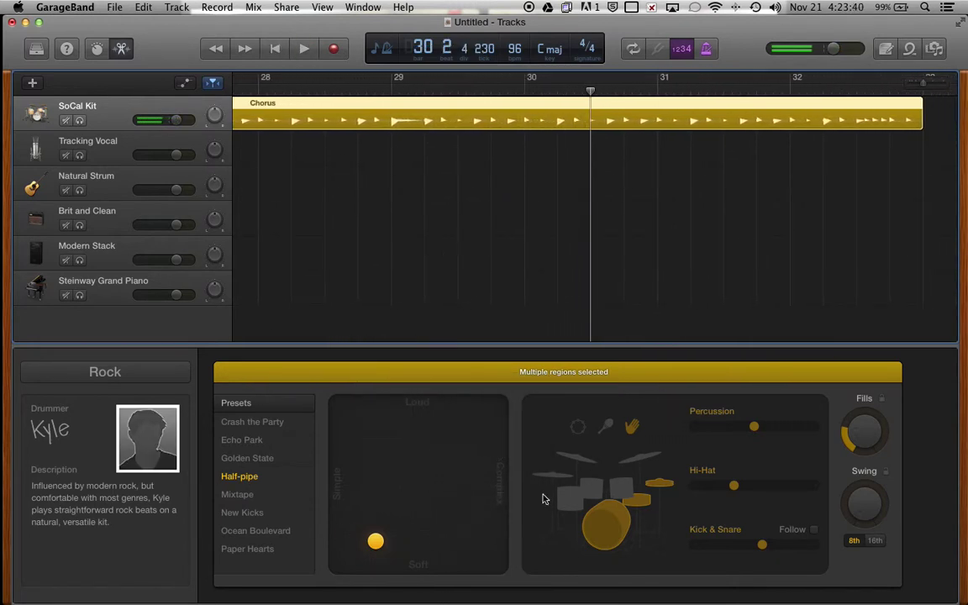
{"action": "left_click_drag", "start_coordinate": [375, 538], "coordinate": [410, 493]}
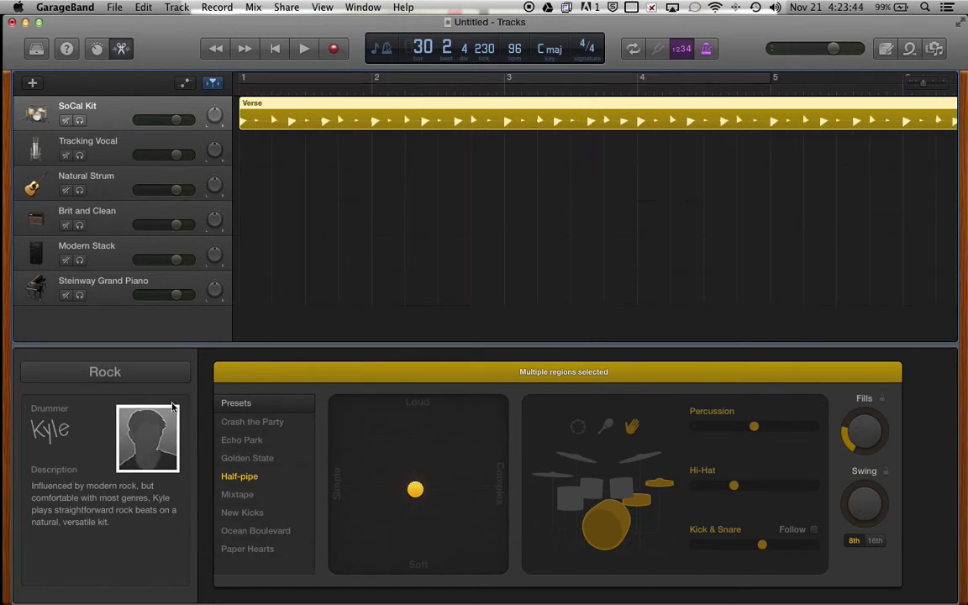
Replace the drummer with Benny, the third R&B drummer, accepting the region settings change.
{"action": "mouse_move", "coordinate": [177, 445]}
{"action": "left_click", "coordinate": [148, 435]}
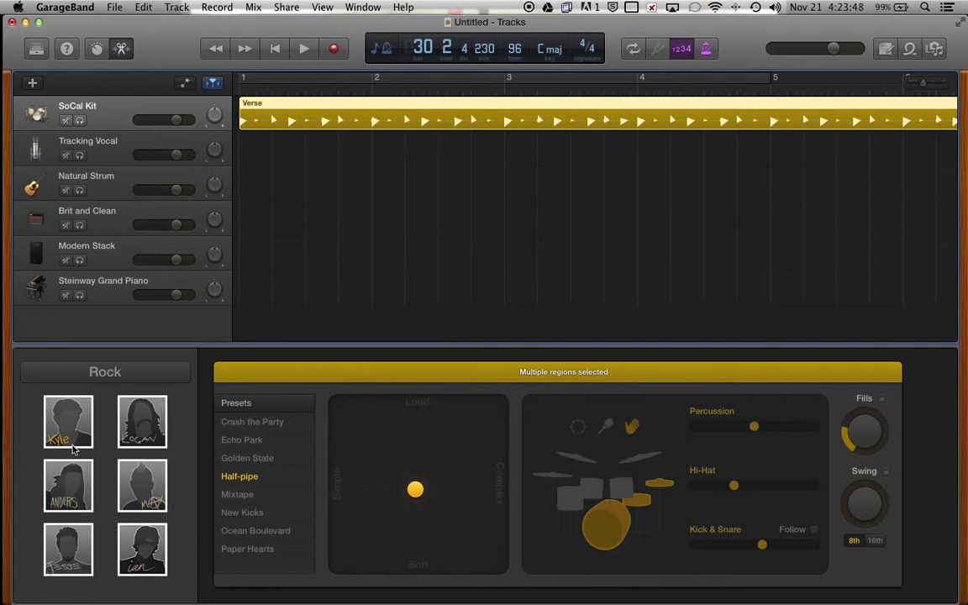
{"action": "left_click", "coordinate": [172, 371]}
{"action": "left_click", "coordinate": [164, 375]}
{"action": "left_click", "coordinate": [169, 380]}
{"action": "left_click", "coordinate": [168, 389]}
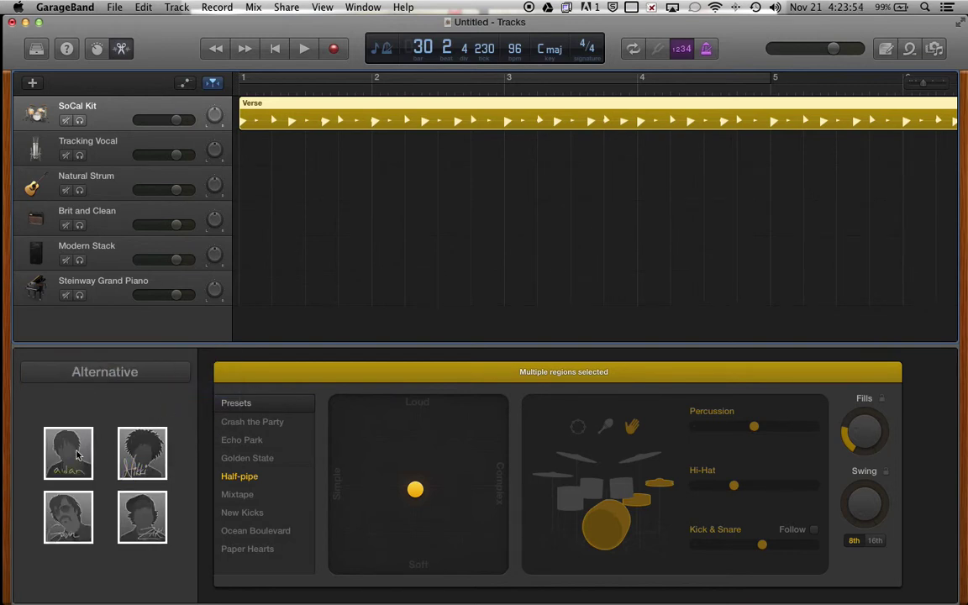
{"action": "left_click", "coordinate": [176, 375]}
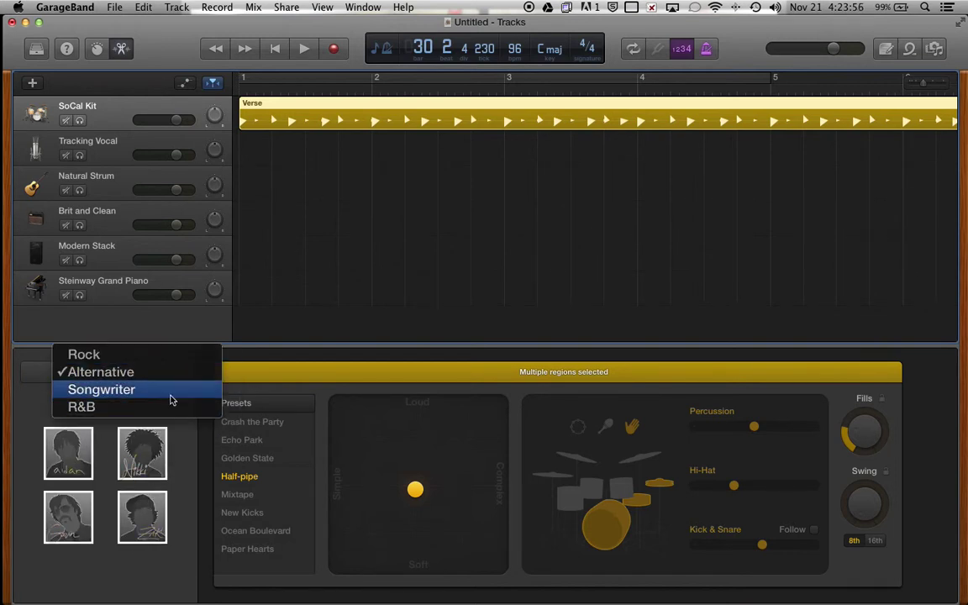
{"action": "left_click", "coordinate": [173, 397]}
{"action": "left_click", "coordinate": [166, 374]}
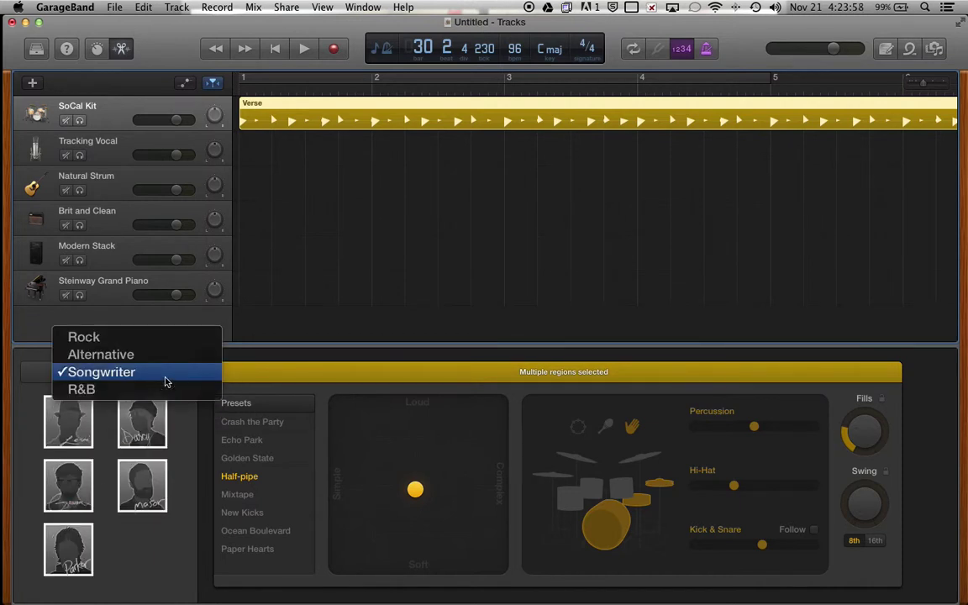
{"action": "left_click", "coordinate": [163, 390]}
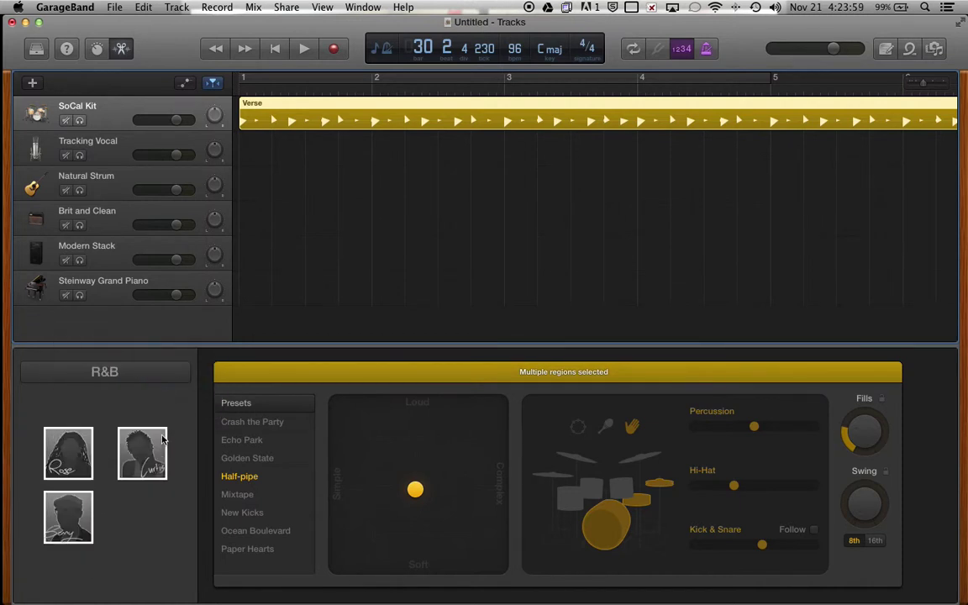
{"action": "left_click", "coordinate": [74, 528]}
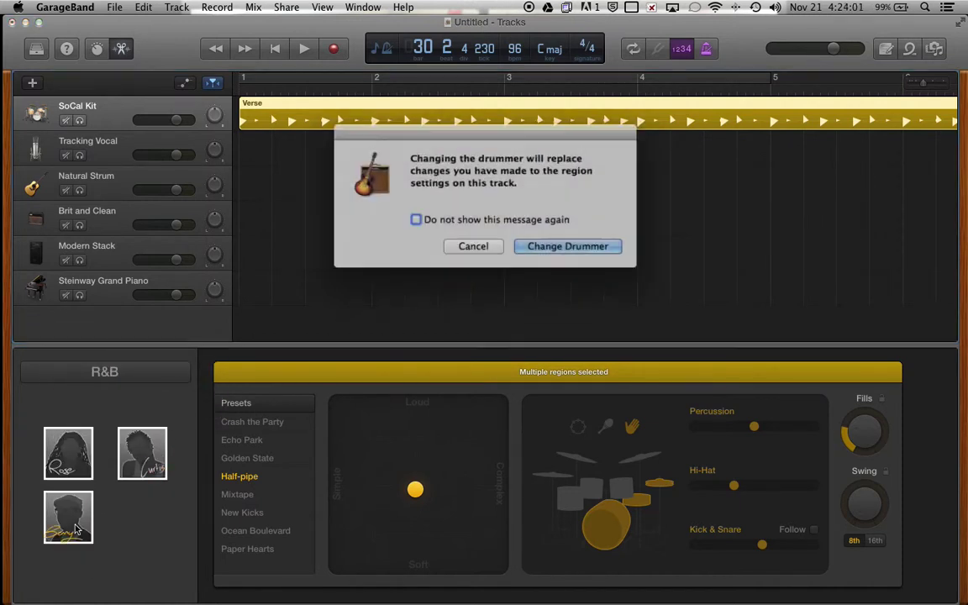
{"action": "left_click", "coordinate": [572, 243]}
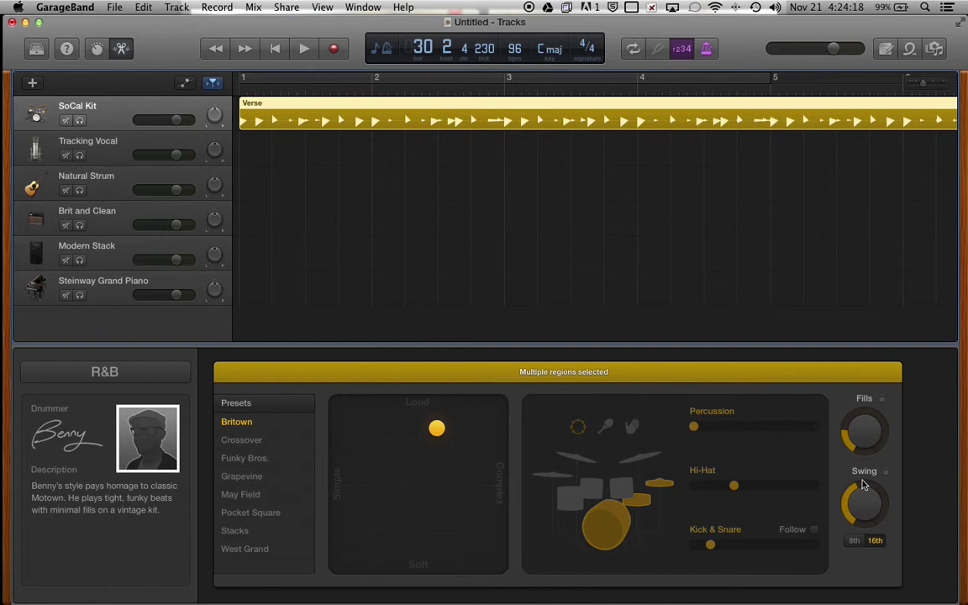
{"action": "left_click", "coordinate": [304, 49]}
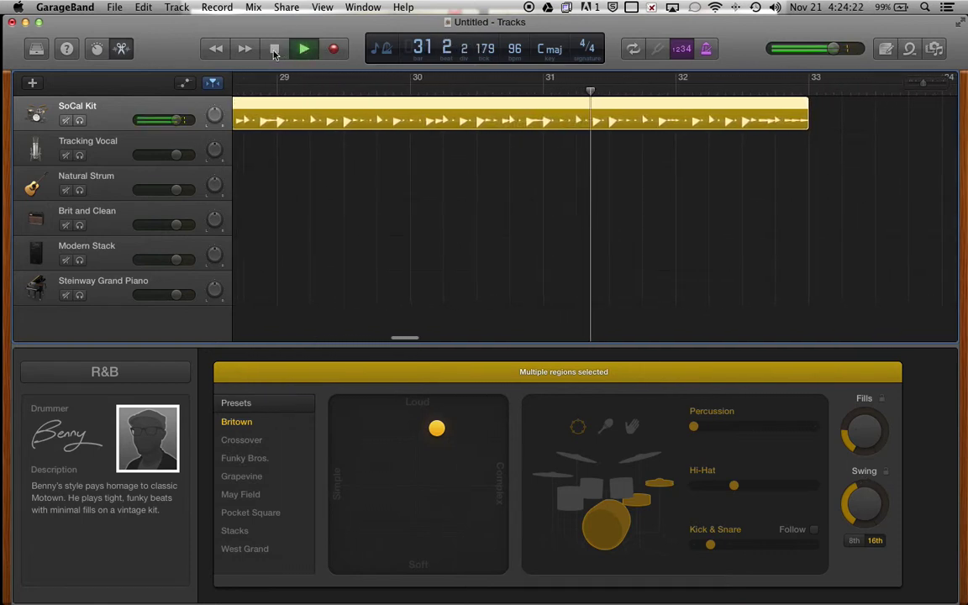
{"action": "left_click", "coordinate": [273, 50]}
{"action": "left_click", "coordinate": [274, 50]}
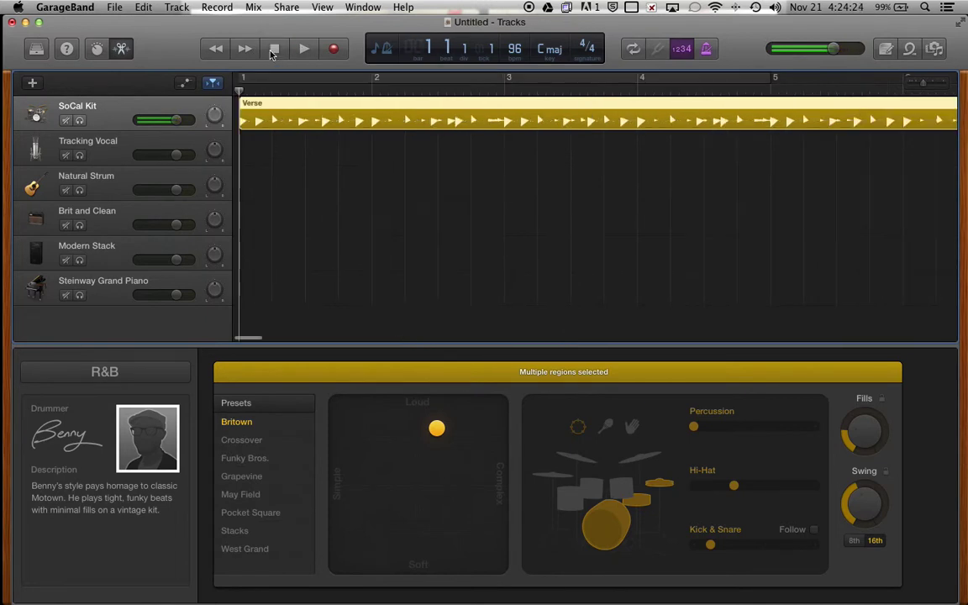
{"action": "left_click", "coordinate": [304, 50]}
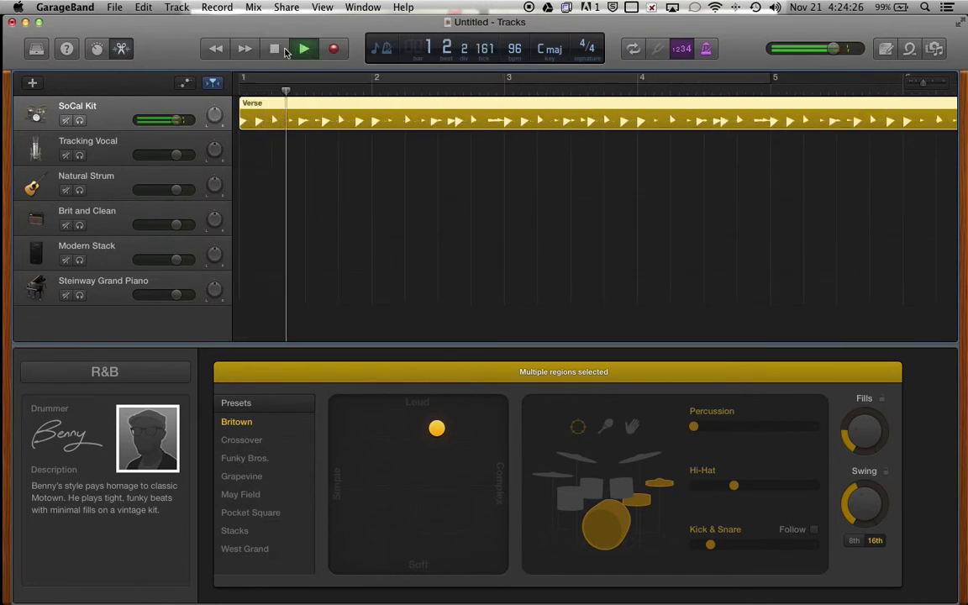
{"action": "left_click", "coordinate": [275, 51]}
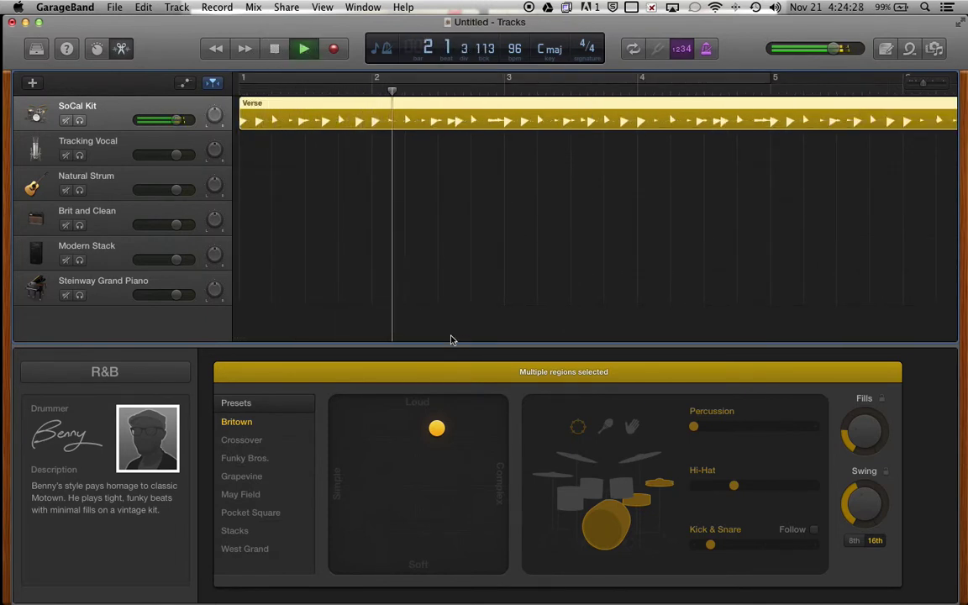
{"action": "left_click", "coordinate": [275, 50]}
Turn off percussion, switch the hi-hat pattern to toms, and raise the fills while listening.
{"action": "left_click", "coordinate": [579, 430]}
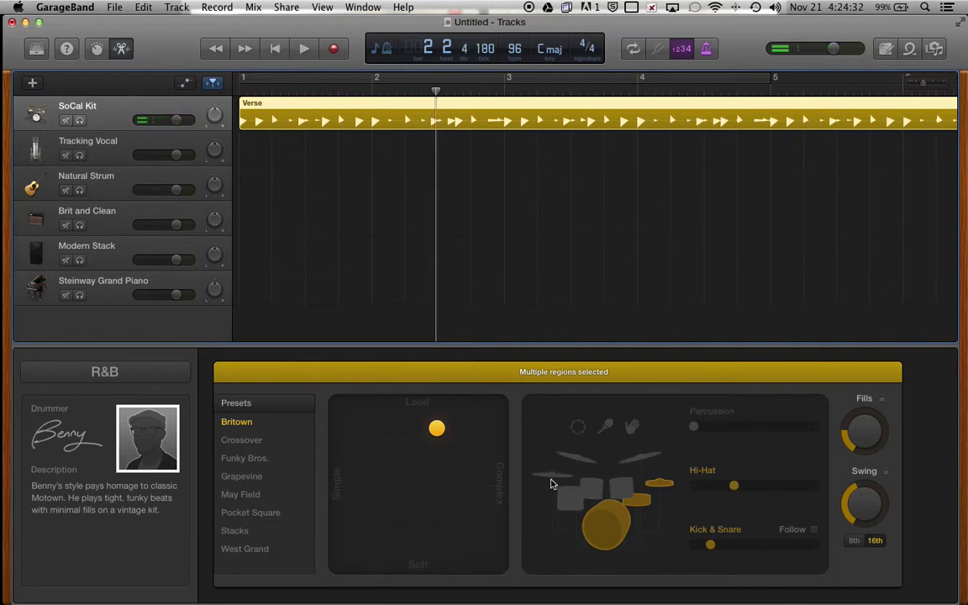
{"action": "left_click", "coordinate": [569, 504]}
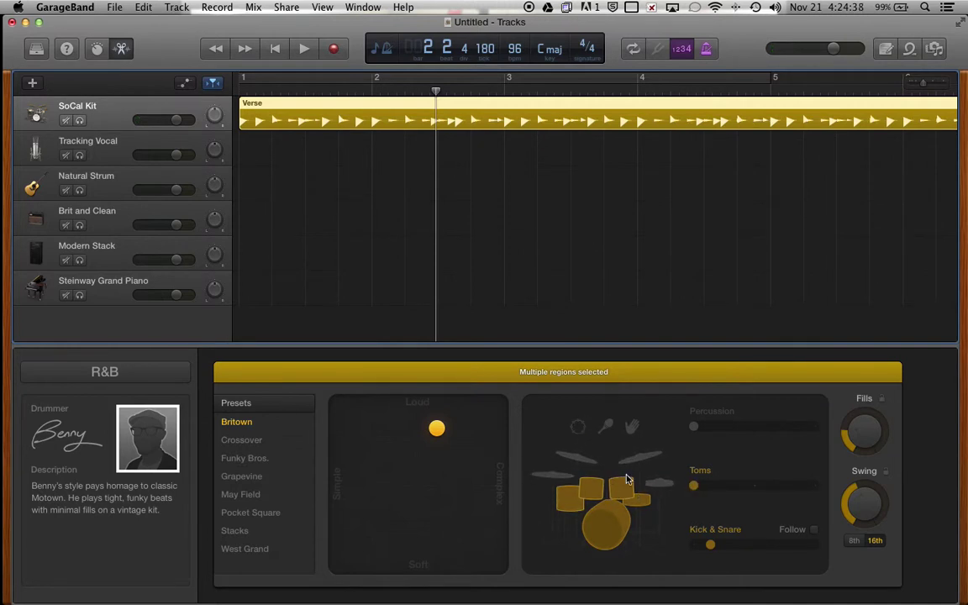
{"action": "left_click", "coordinate": [304, 50]}
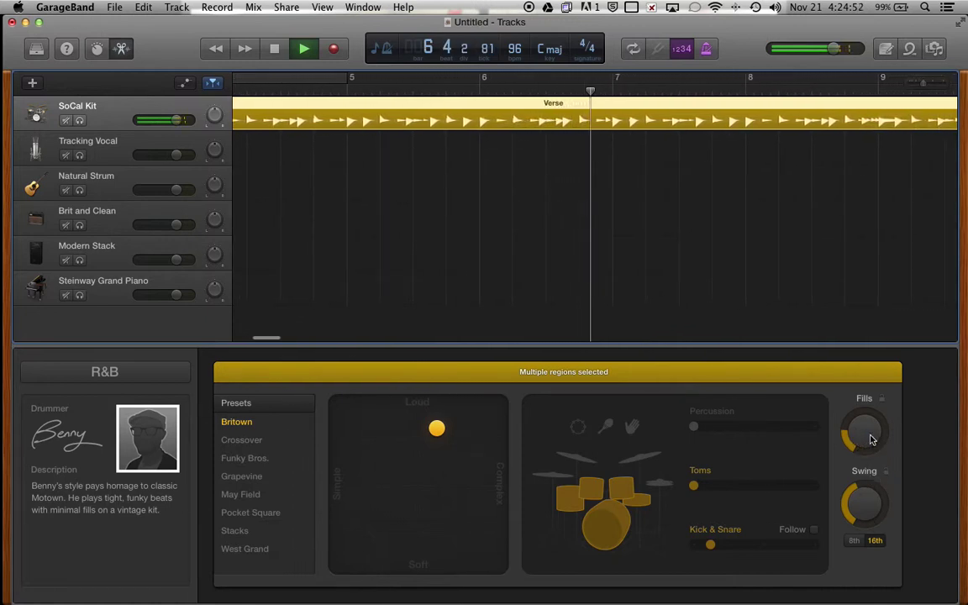
{"action": "left_click_drag", "start_coordinate": [870, 437], "coordinate": [869, 365]}
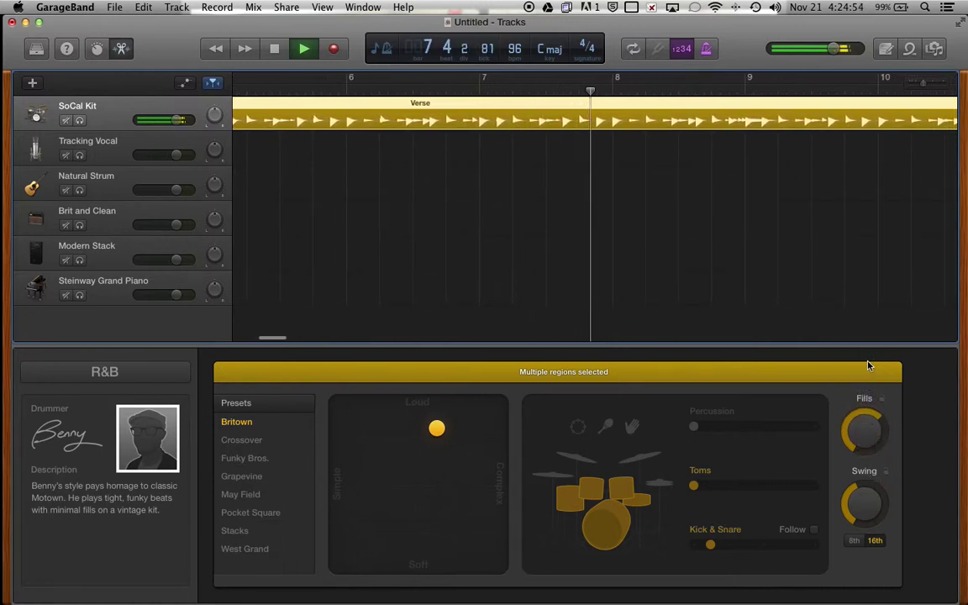
{"action": "left_click", "coordinate": [273, 48]}
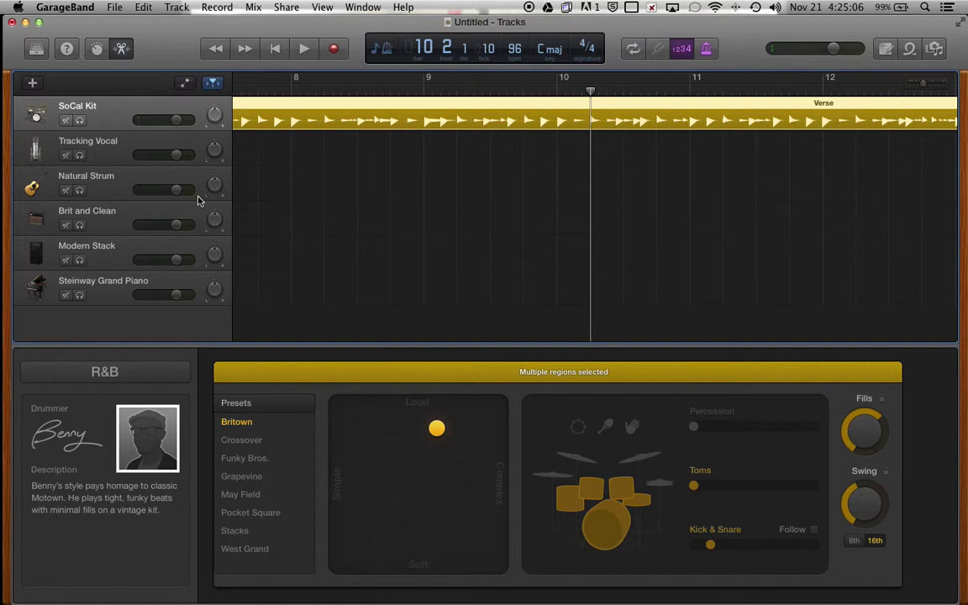
Change the drummer to Nikki from the Alternative genre.
{"action": "left_click", "coordinate": [143, 372]}
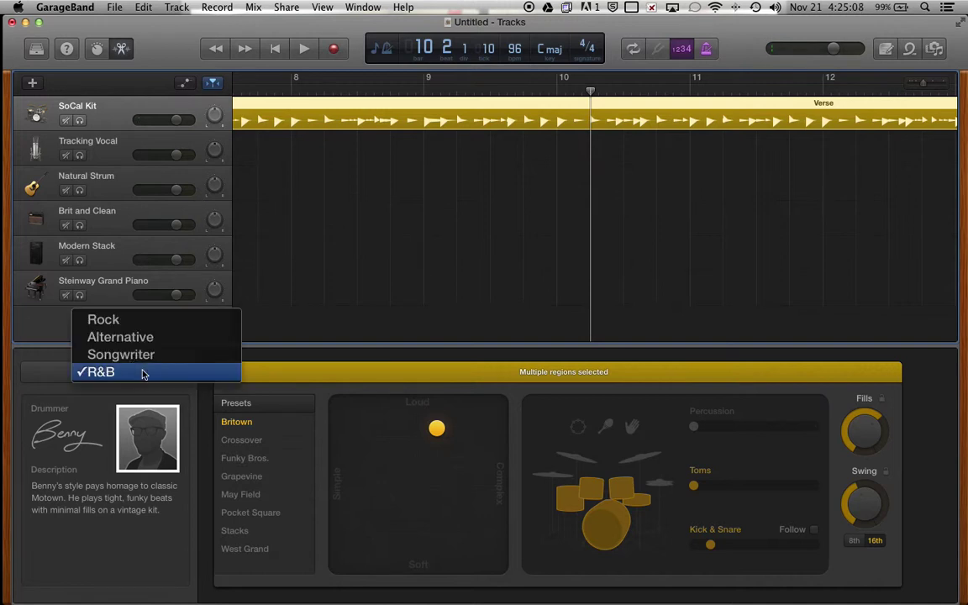
{"action": "left_click", "coordinate": [189, 338]}
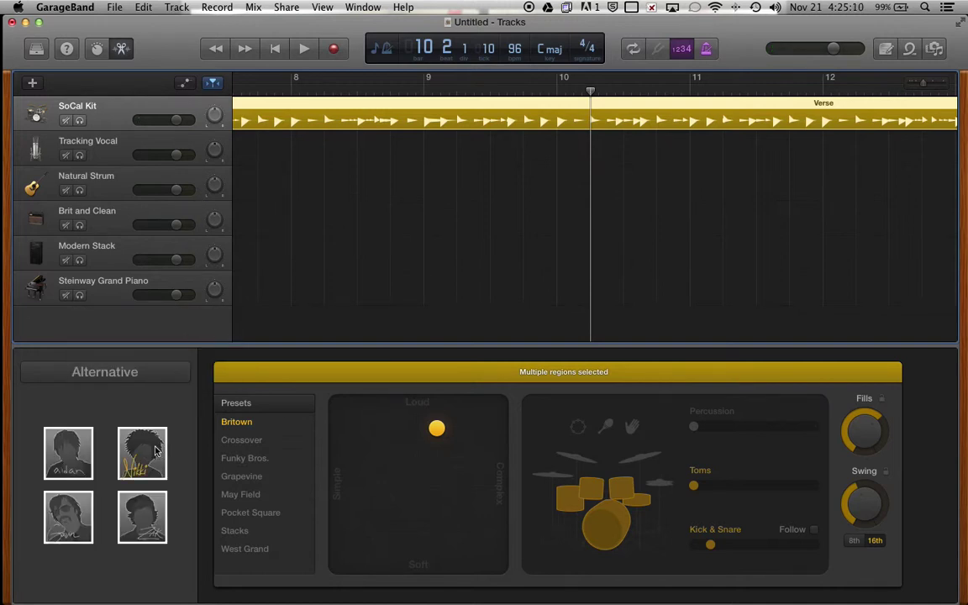
{"action": "left_click", "coordinate": [155, 451]}
{"action": "left_click", "coordinate": [572, 241]}
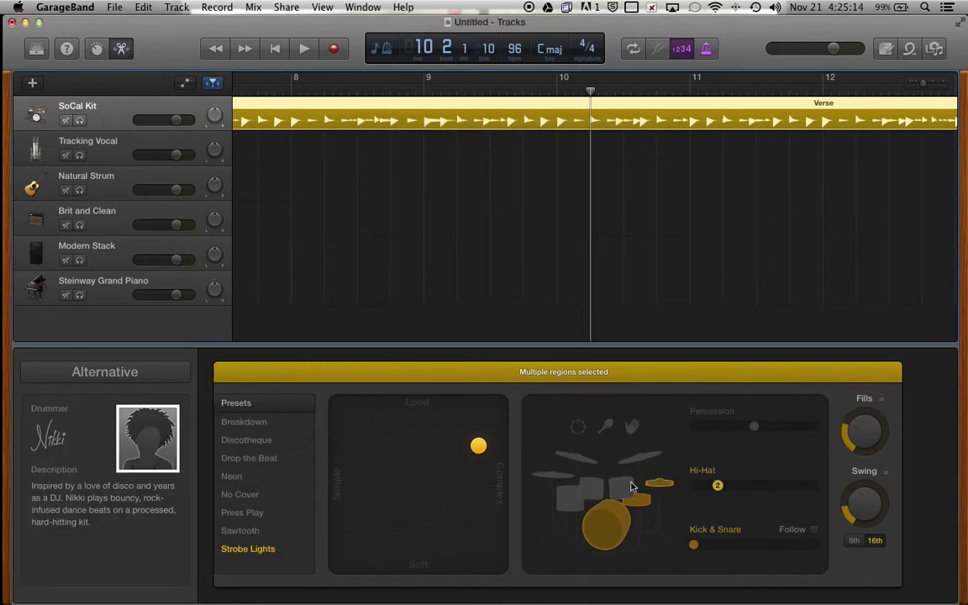
Audition the Discotheque, Breakdown and Drop the Beat presets, and try toms, no percussion and fewer fills.
{"action": "left_click", "coordinate": [252, 440]}
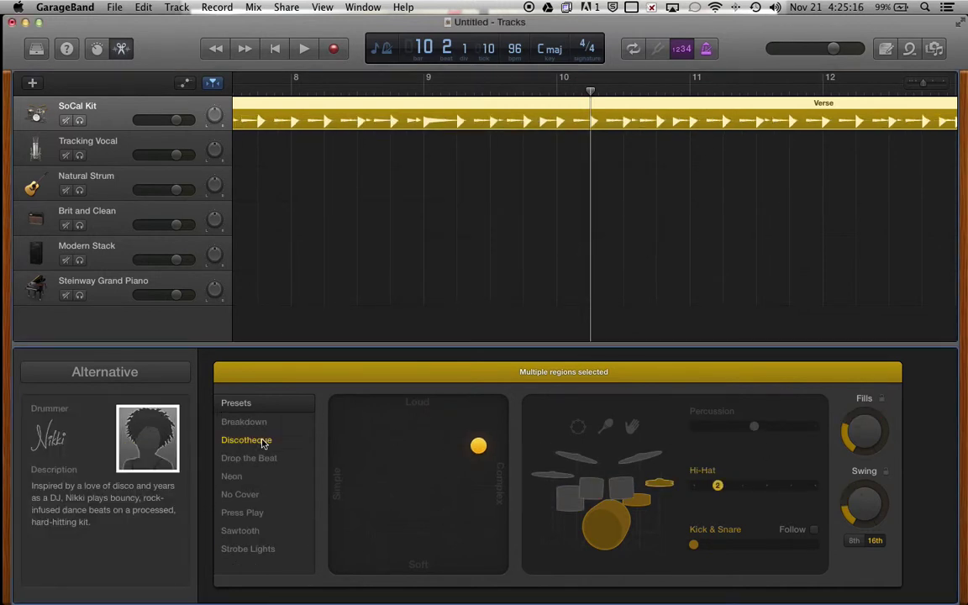
{"action": "left_click", "coordinate": [248, 423]}
{"action": "left_click", "coordinate": [248, 458]}
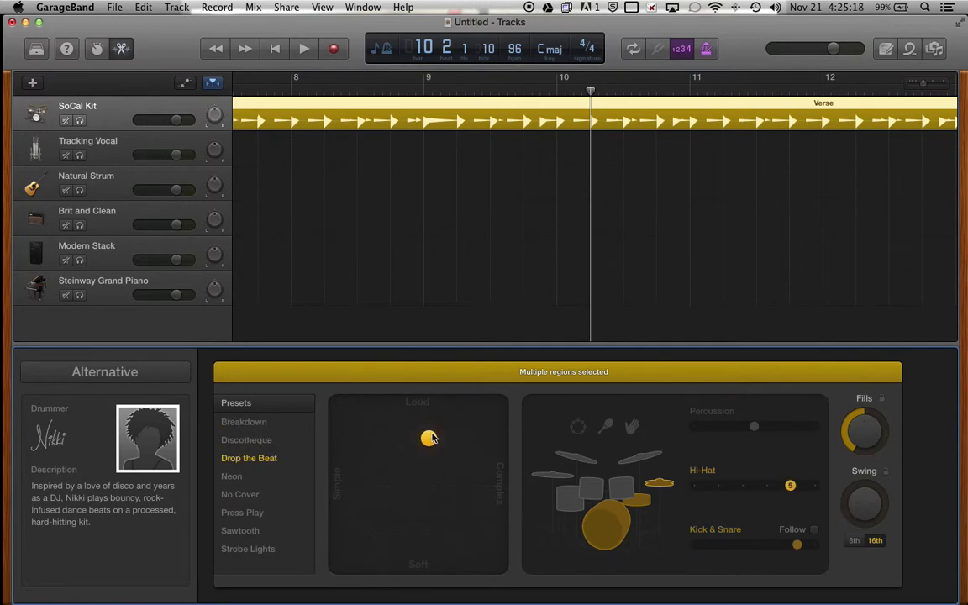
{"action": "left_click_drag", "start_coordinate": [429, 438], "coordinate": [488, 441]}
{"action": "left_click", "coordinate": [626, 492]}
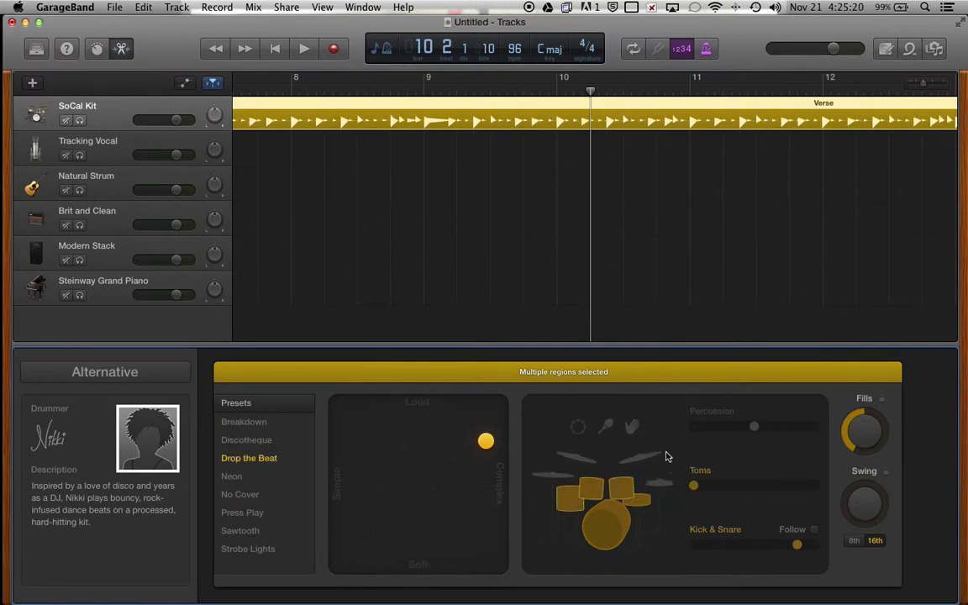
{"action": "left_click", "coordinate": [738, 431]}
{"action": "left_click_drag", "start_coordinate": [863, 443], "coordinate": [790, 463]}
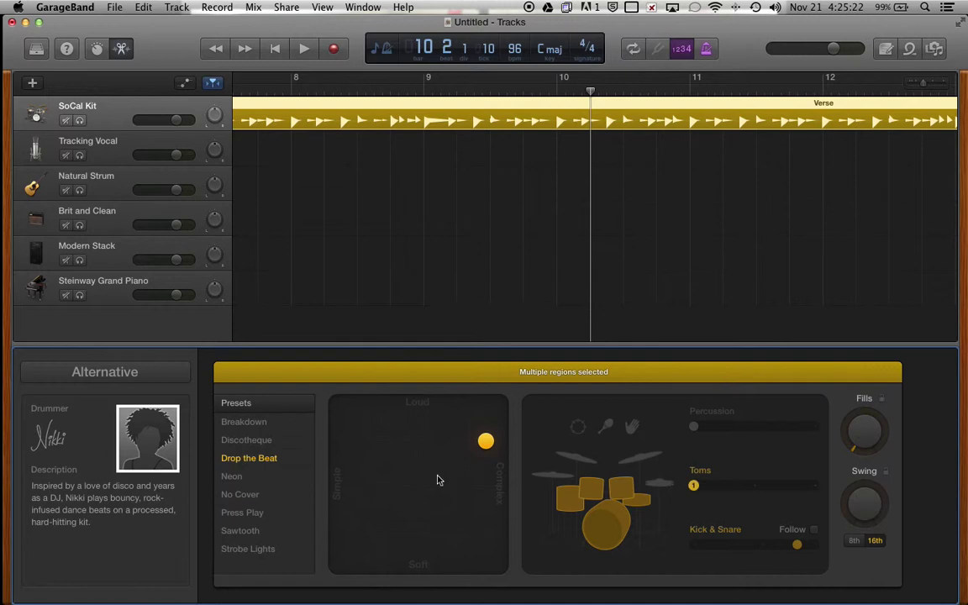
Compare the Neon, Drop the Beat and No Cover presets, then settle on Discotheque.
{"action": "left_click", "coordinate": [235, 476]}
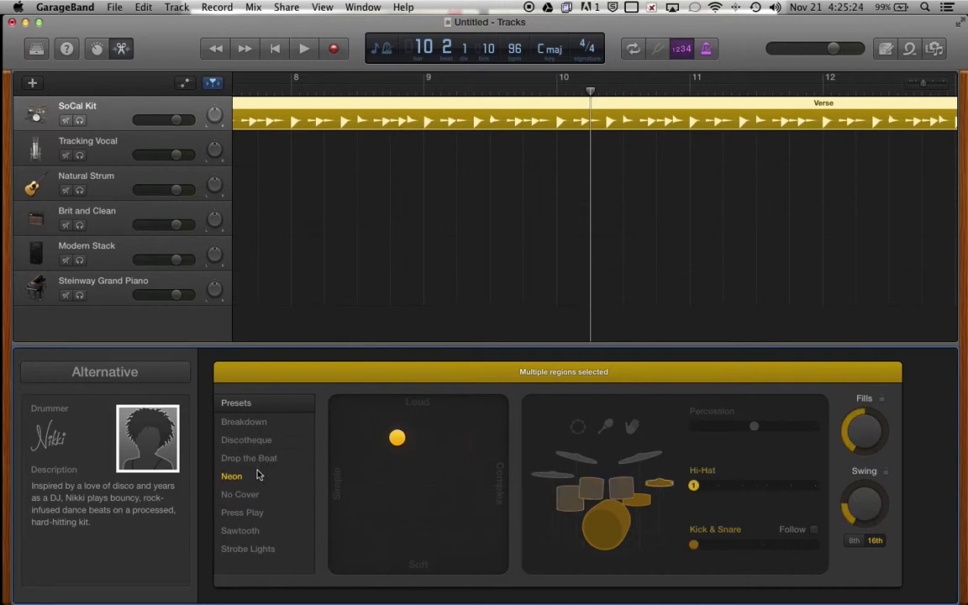
{"action": "left_click", "coordinate": [250, 459]}
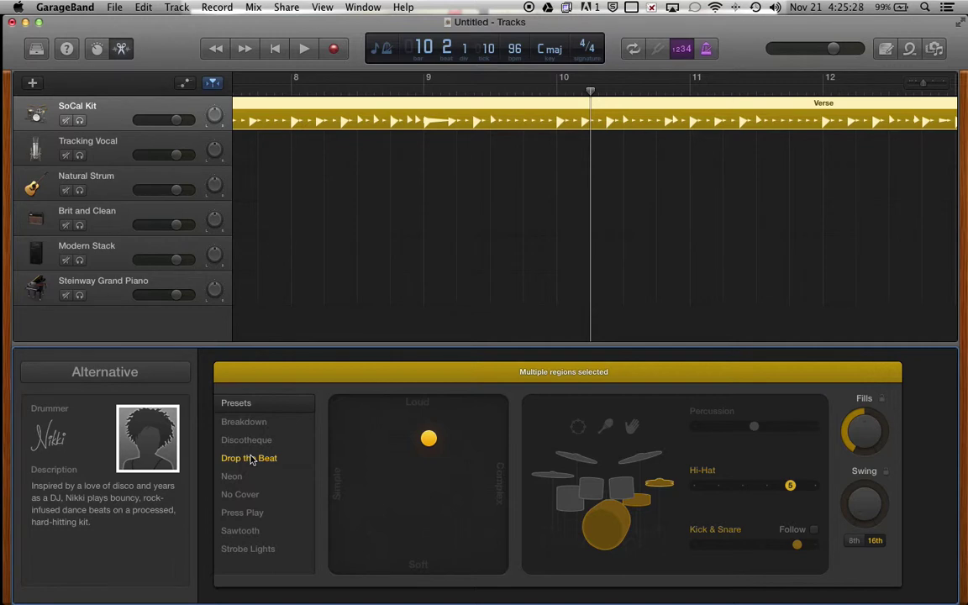
{"action": "left_click", "coordinate": [245, 477]}
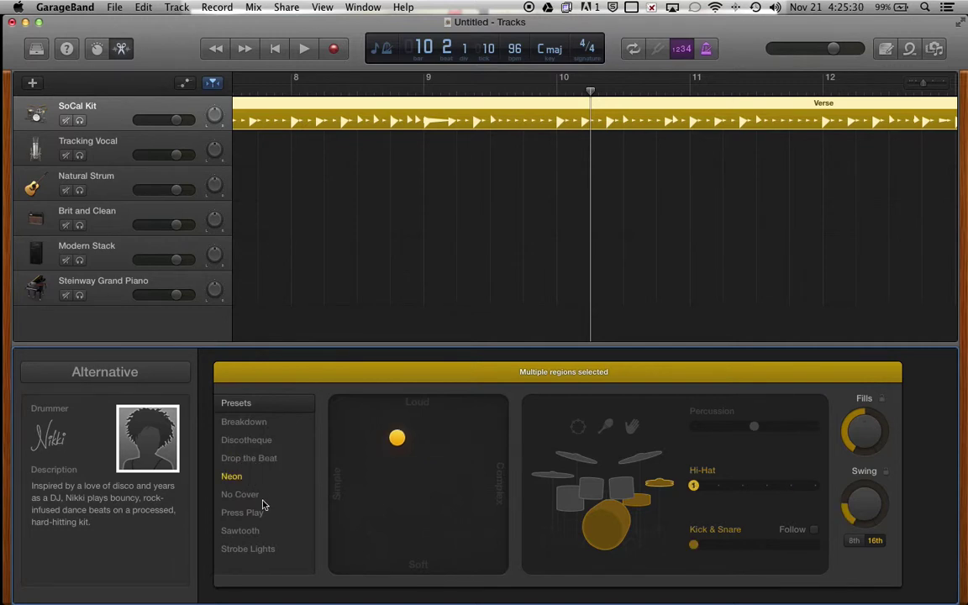
{"action": "left_click", "coordinate": [257, 495]}
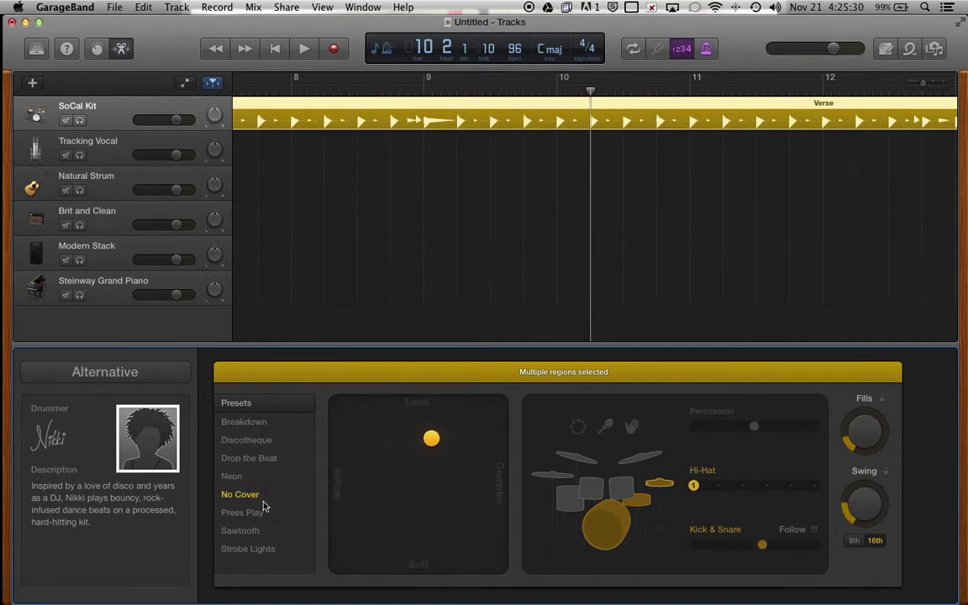
{"action": "left_click", "coordinate": [255, 443]}
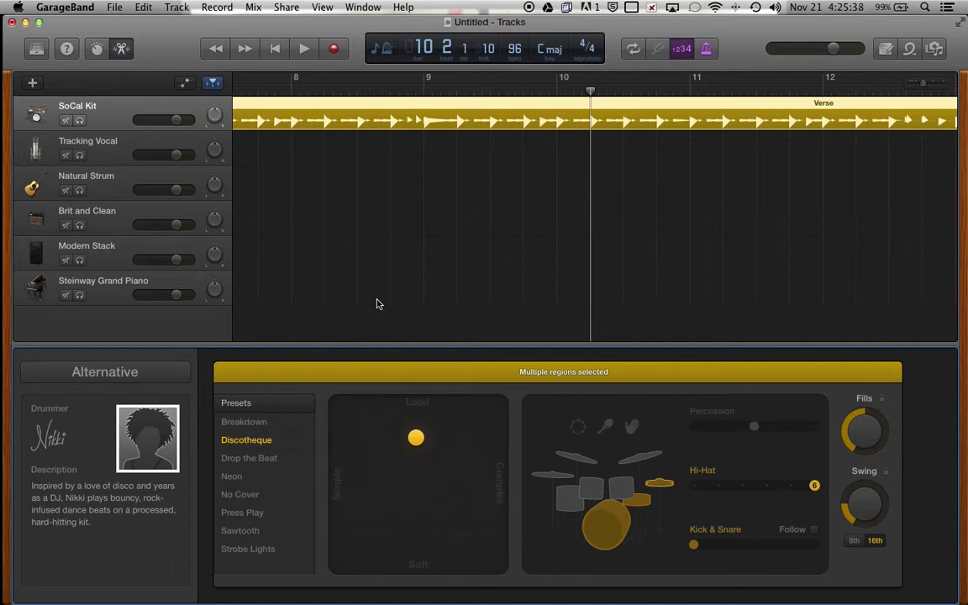
{"action": "scroll", "coordinate": [378, 304], "scroll_direction": "left", "scroll_amount": 10}
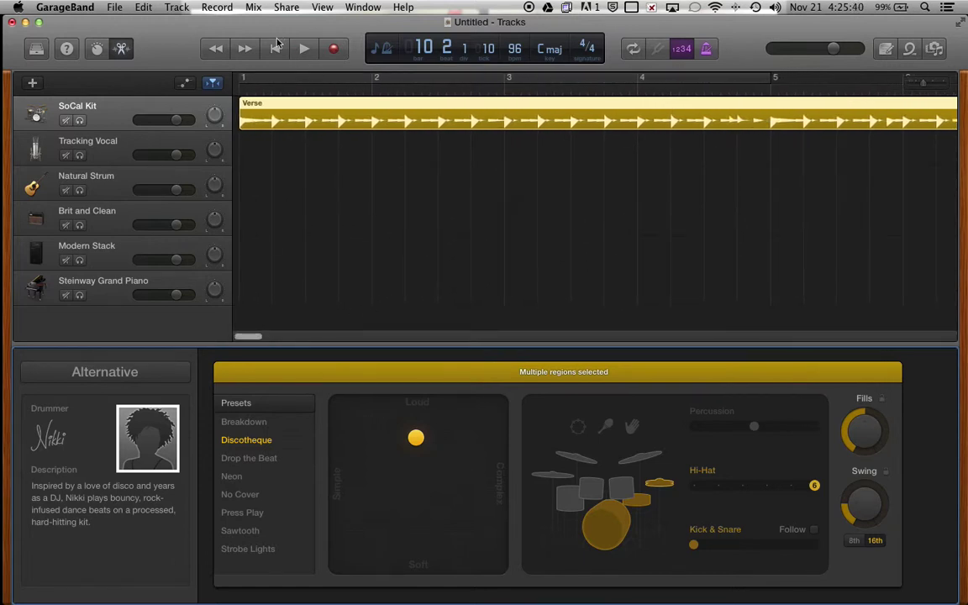
Return the playhead to the start and set the tempo to 120 BPM.
{"action": "left_click", "coordinate": [241, 90]}
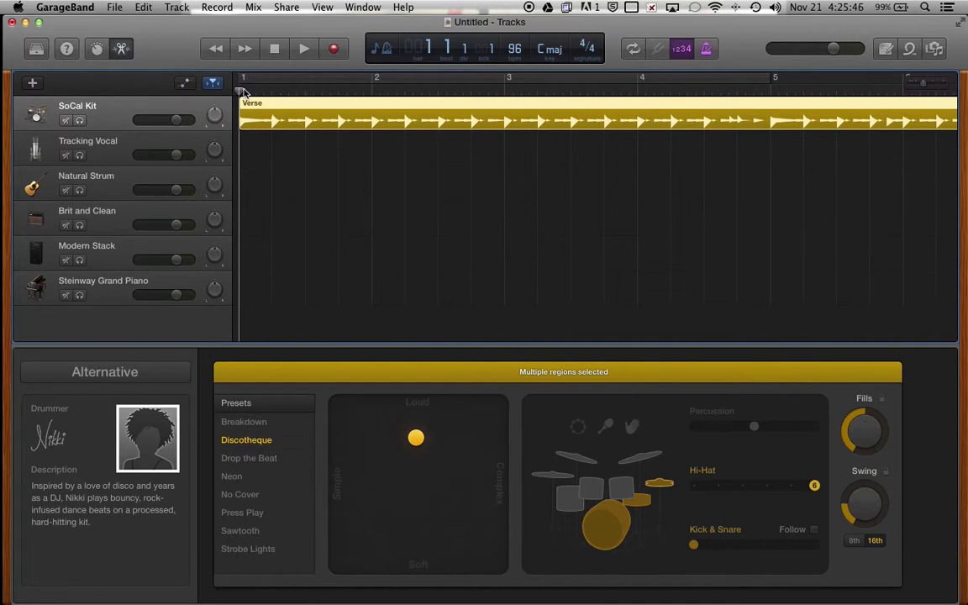
{"action": "double_click", "coordinate": [515, 52]}
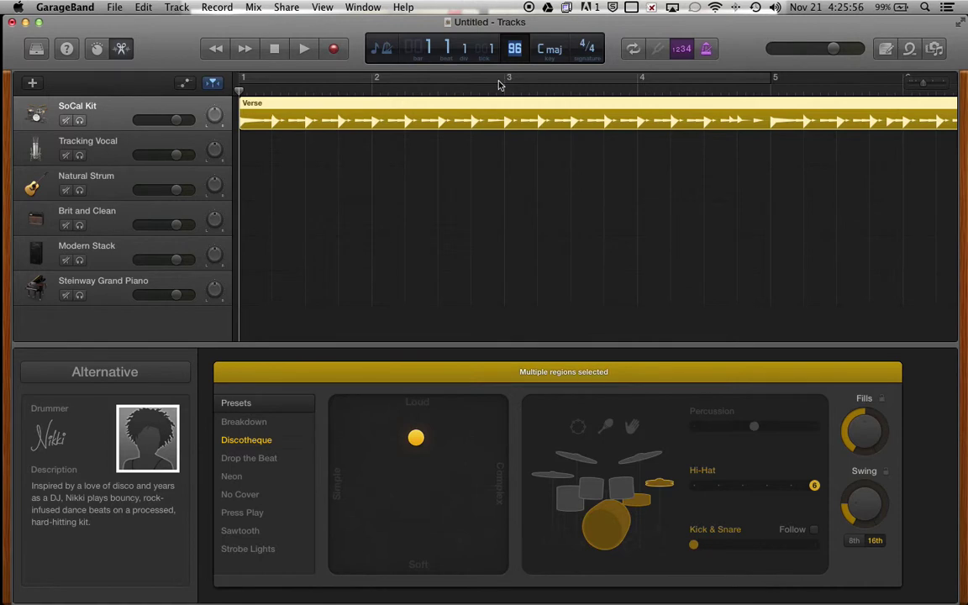
{"action": "type", "text": "120"}
{"action": "key", "text": "Return"}
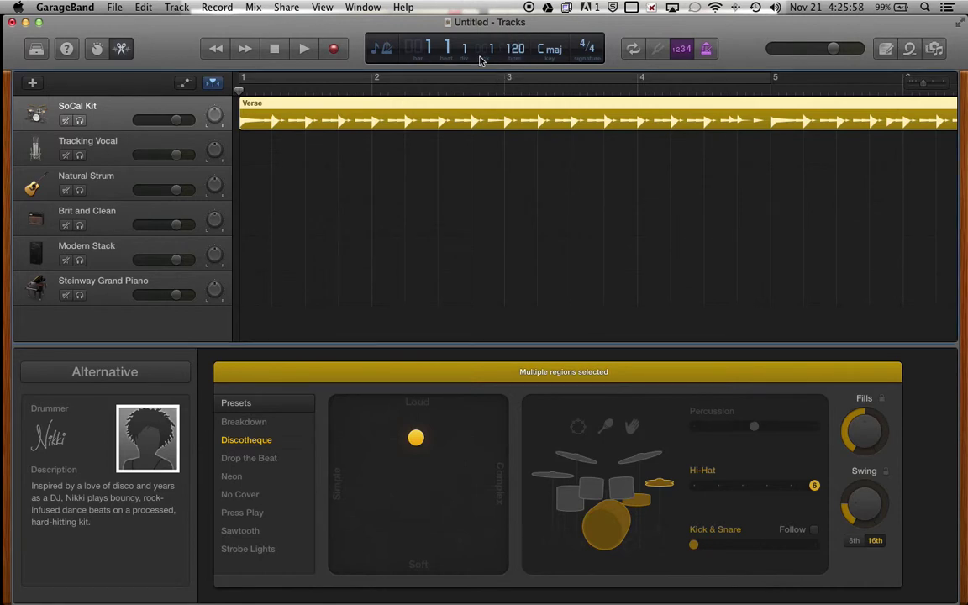
Play the Discotheque groove at 120 BPM, then stop around bar 3.
{"action": "left_click", "coordinate": [305, 52]}
{"action": "key", "text": "XF86AudioRaiseVolume"}
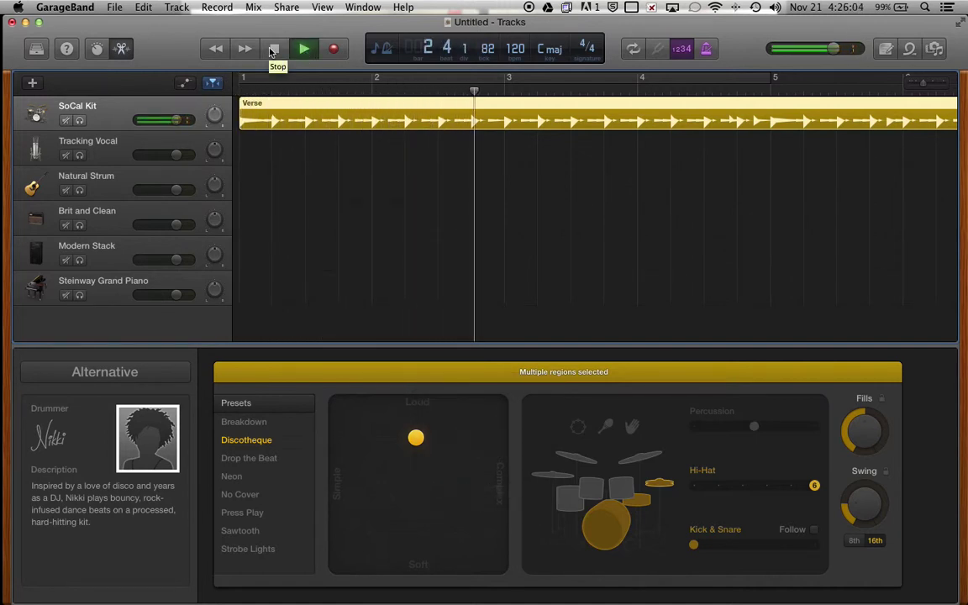
{"action": "left_click", "coordinate": [273, 49]}
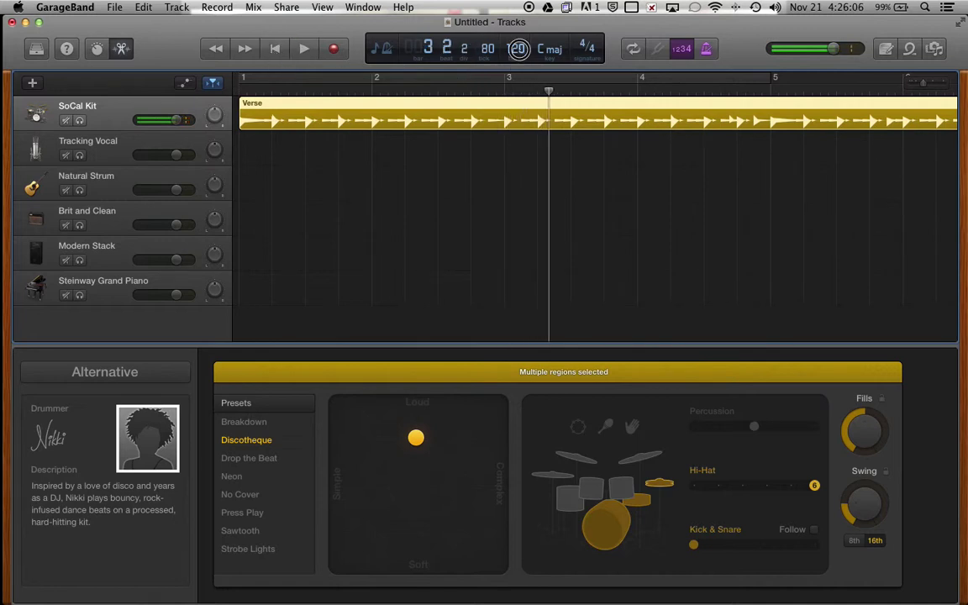
Set the tempo to 70 BPM and play the beat from the song's start.
{"action": "double_click", "coordinate": [518, 48]}
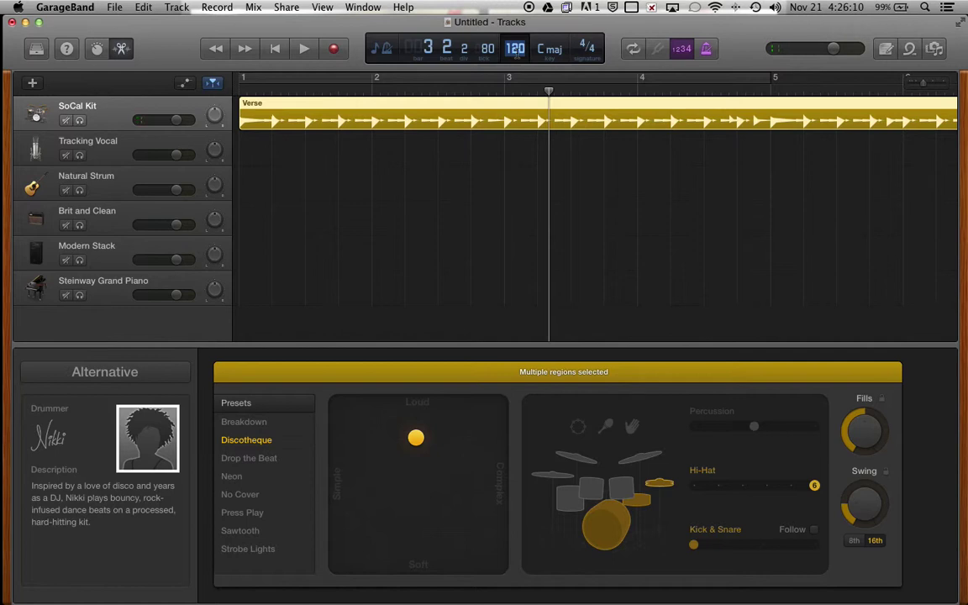
{"action": "type", "text": "70"}
{"action": "key", "text": "Return"}
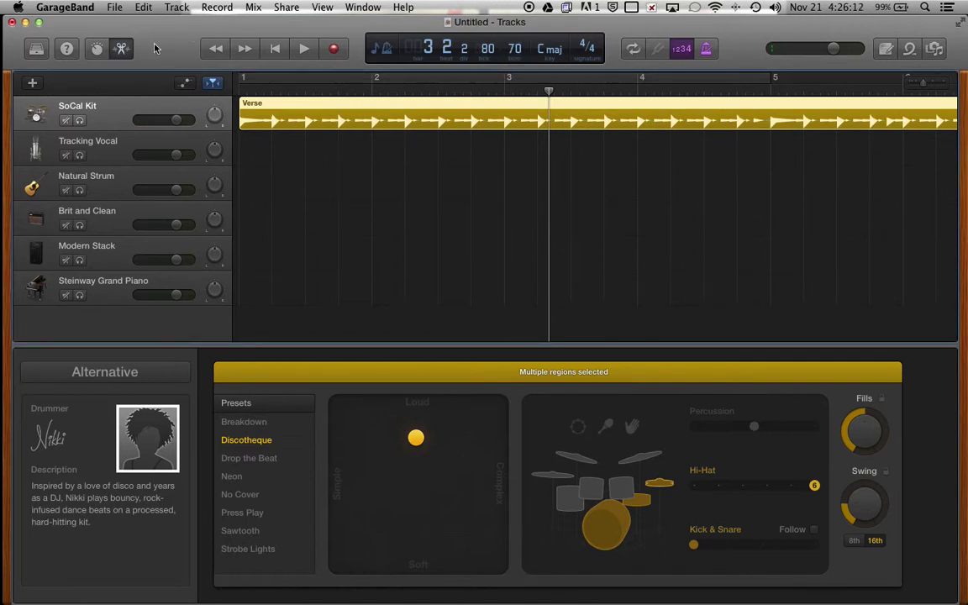
{"action": "left_click", "coordinate": [275, 48]}
{"action": "left_click", "coordinate": [304, 49]}
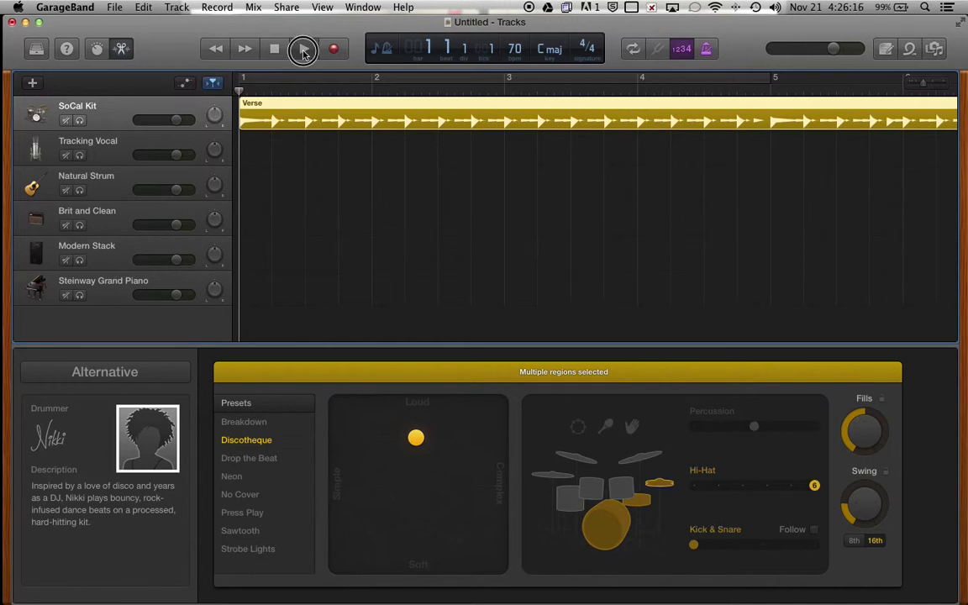